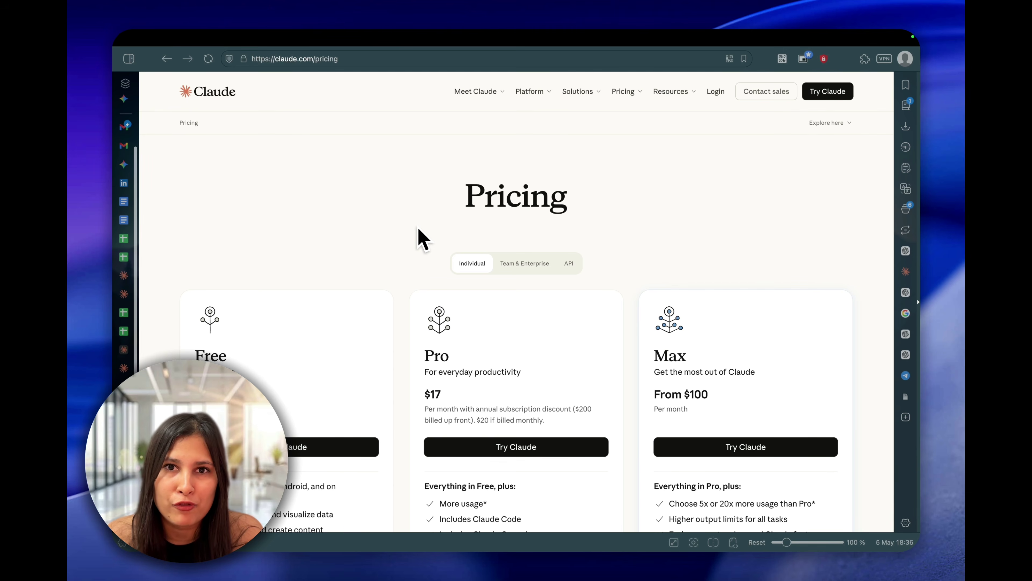
Step: Start a Cowork task to organize the Downloads work folder into Documents, Invoices, Images, Videos and Miscellaneous, prefixing file names with today's date
scroll(497, 301, down, 3)
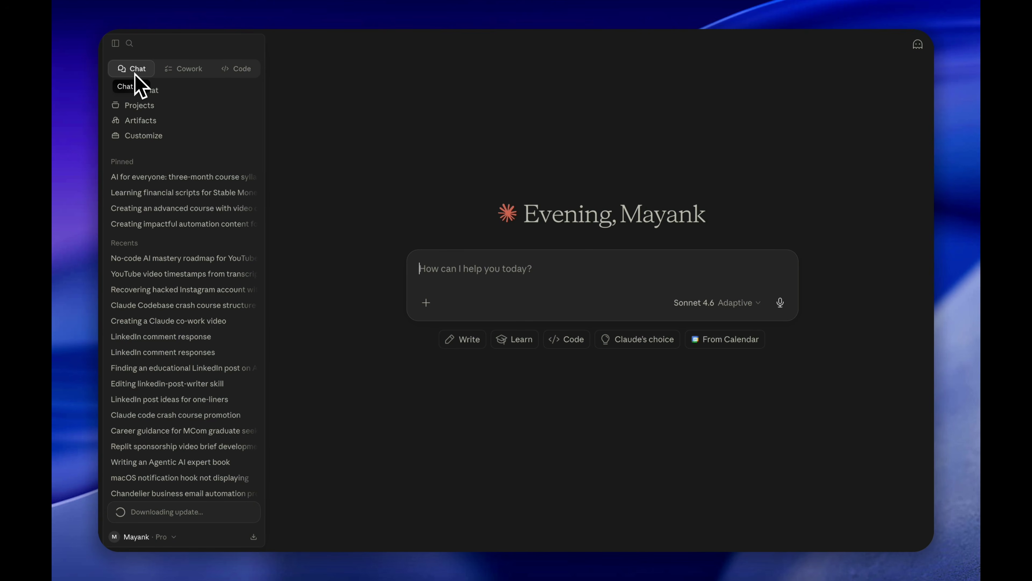
click(186, 69)
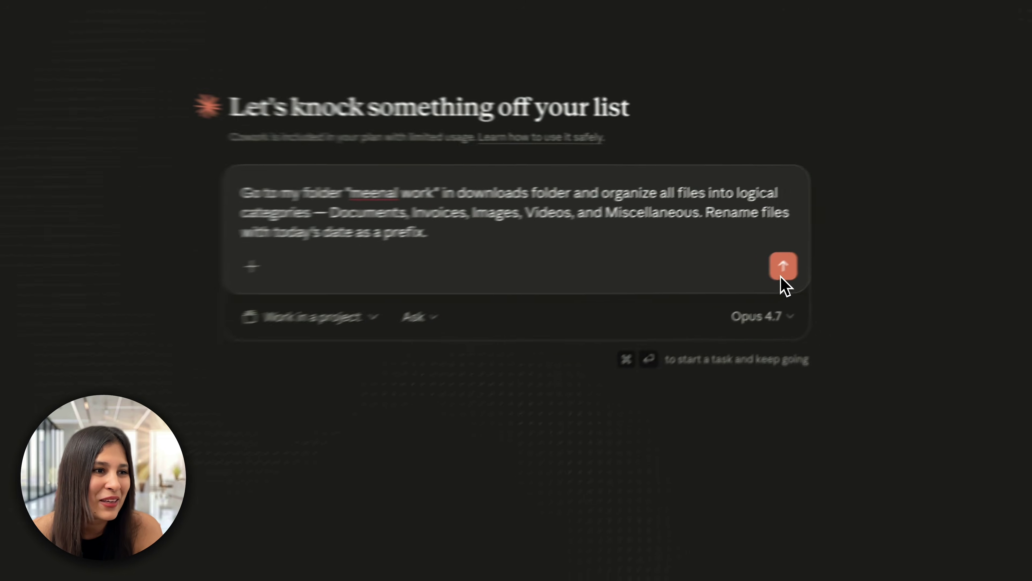
click(874, 261)
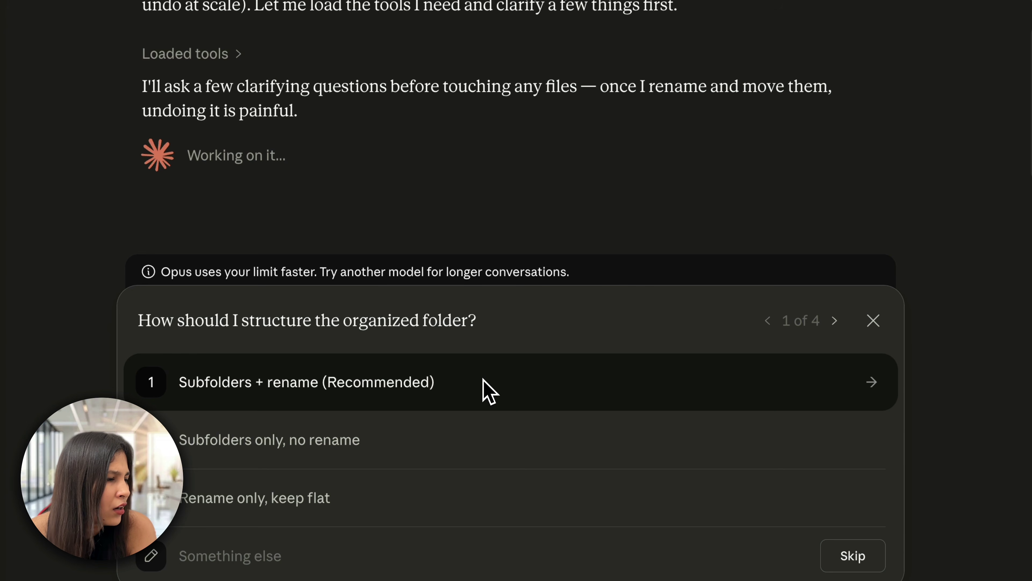
Step: Answer with Subfolders + rename, 05-05-2026, Filename keywords only, and Leave subfolders, dump rest in Misc, and allow access to the work folder
scroll(490, 391, down, 1)
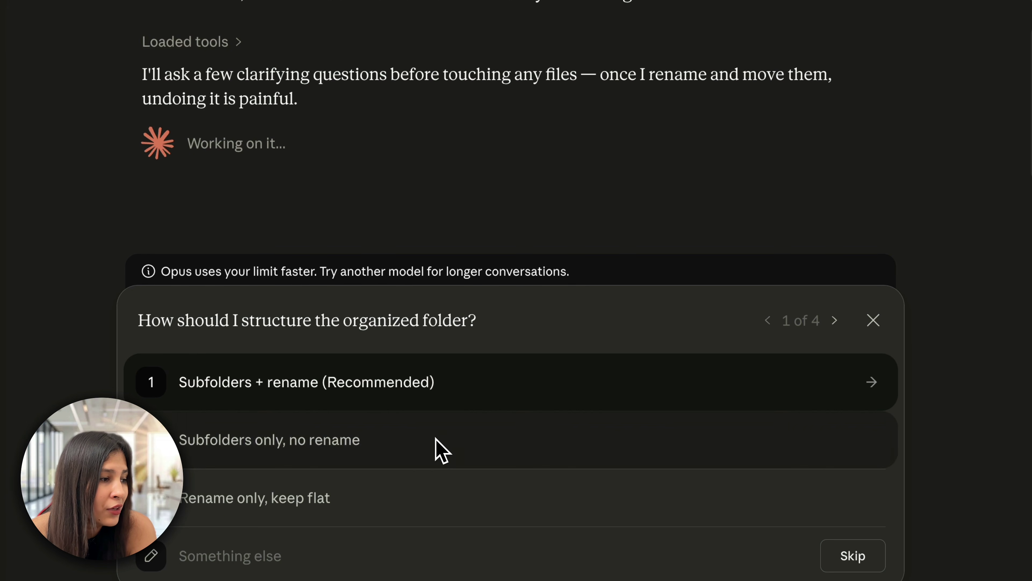
click(397, 380)
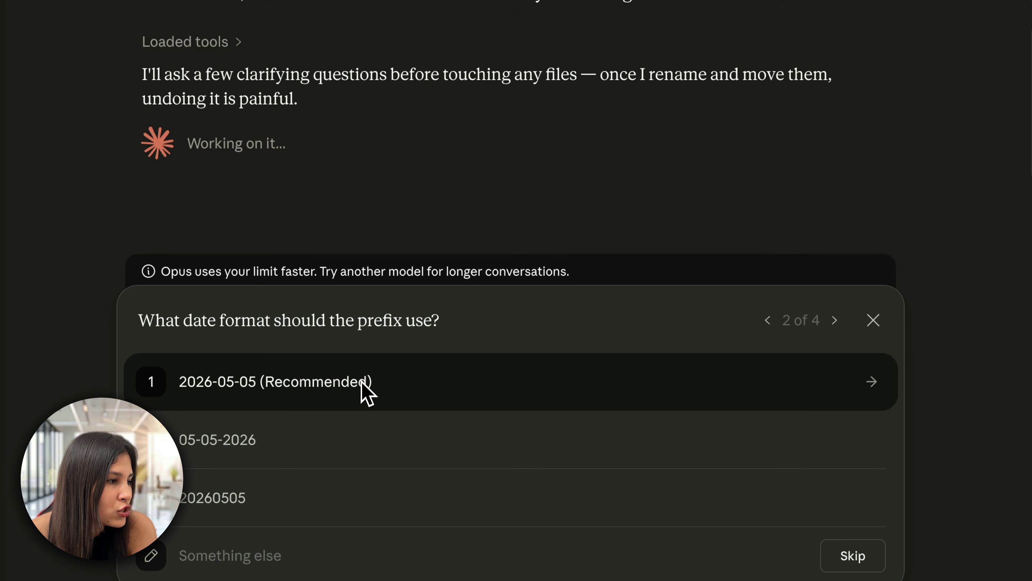
click(356, 434)
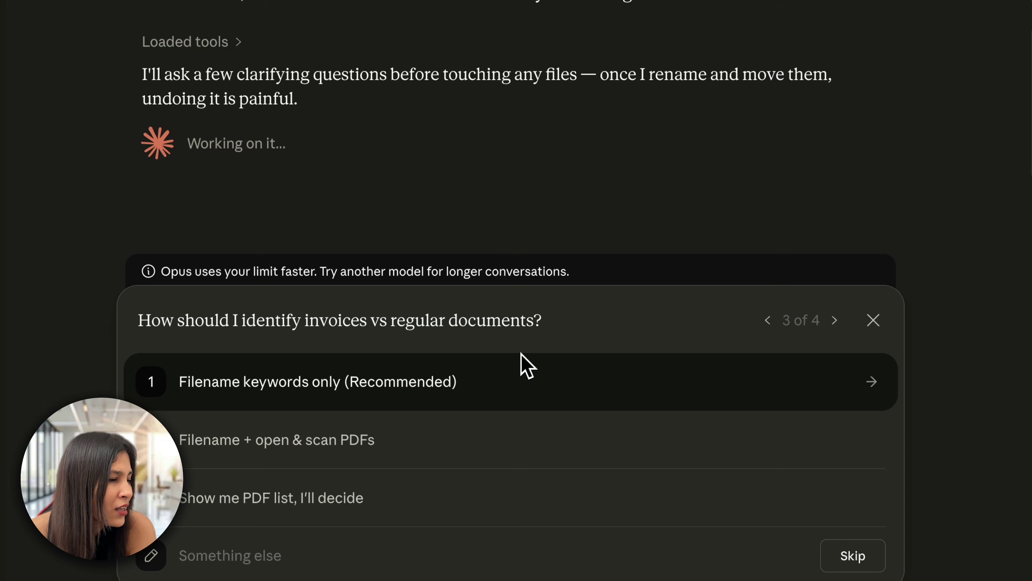
click(451, 382)
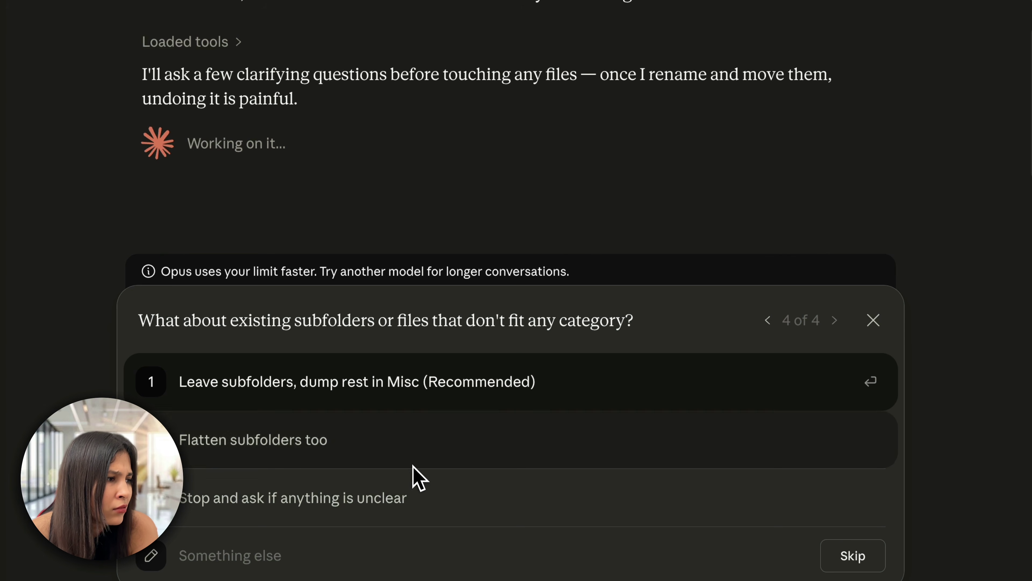
click(411, 385)
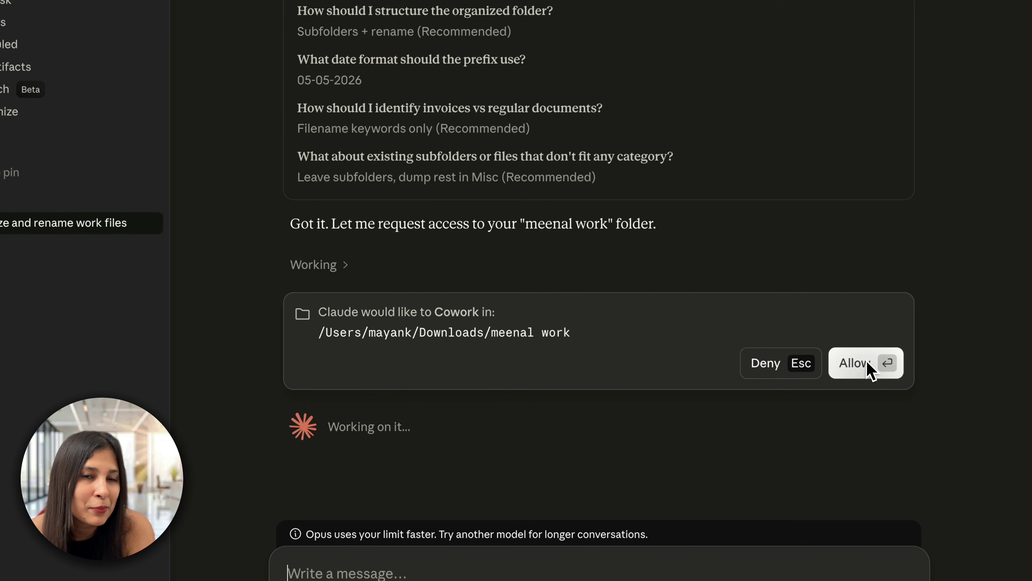
click(869, 366)
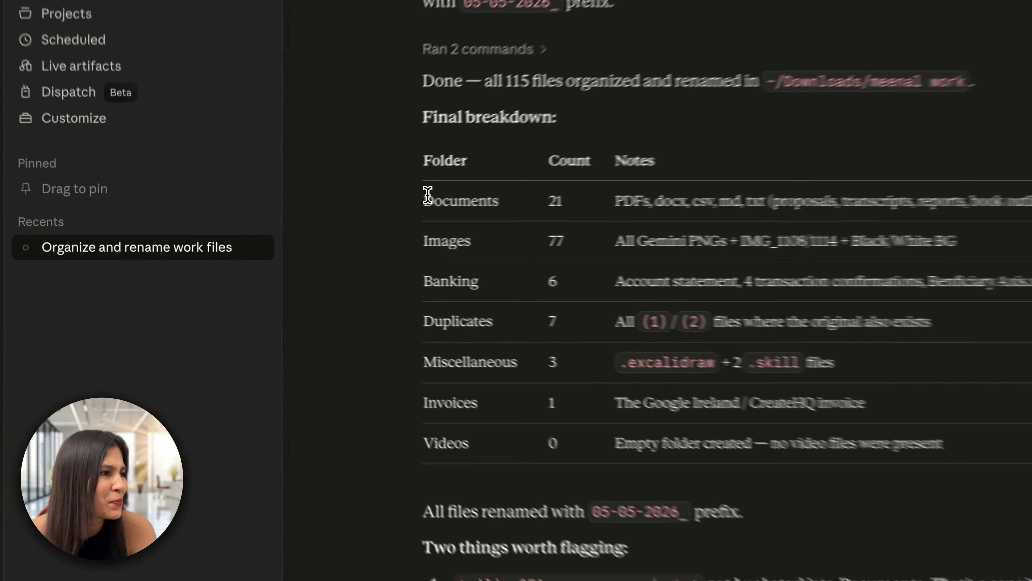
Step: Review the task's final breakdown, and inspect the contents of the Banking and Images folders in Finder
drag(304, 222, 332, 330)
click(535, 399)
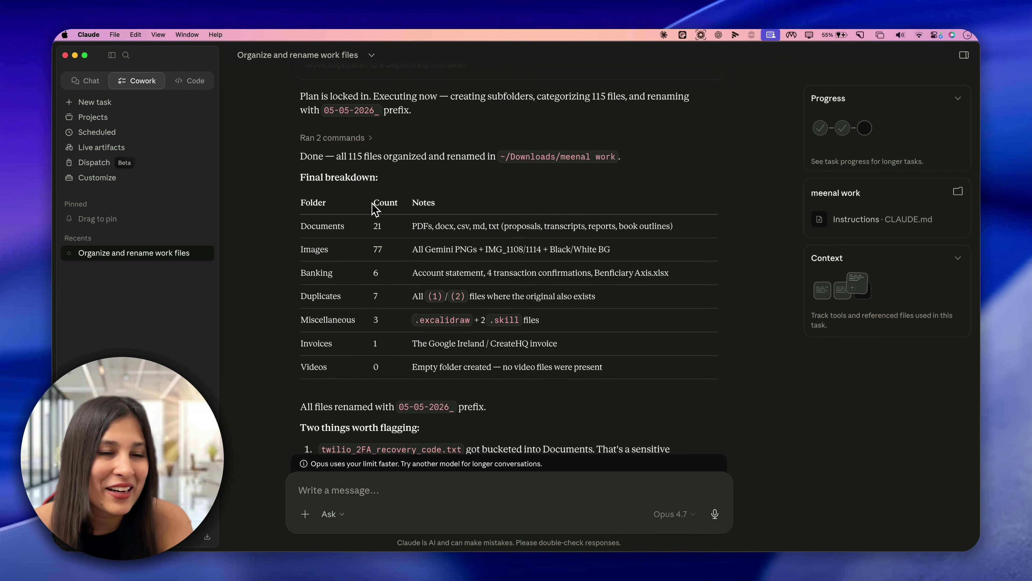
key(super+Tab)
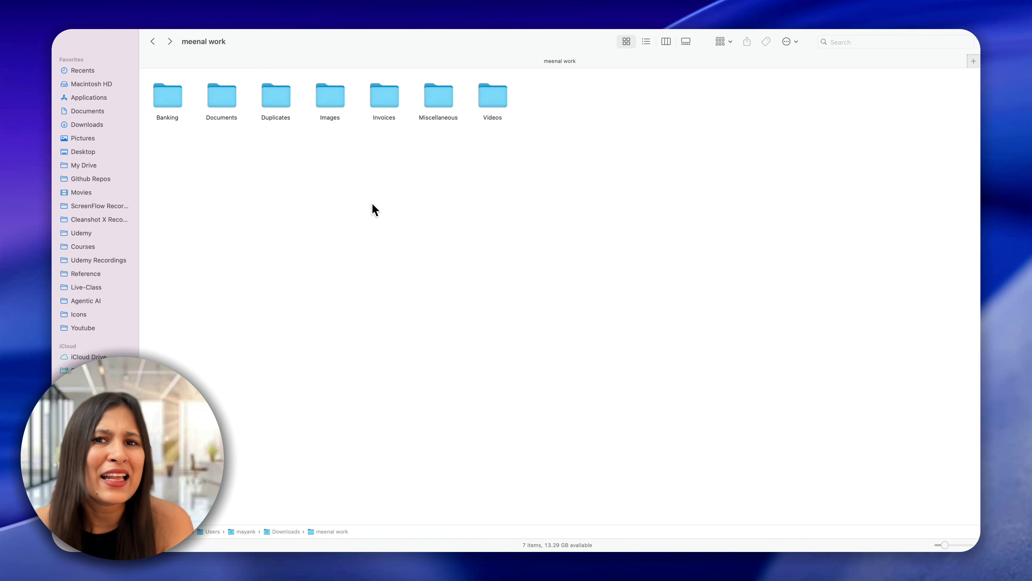
double_click(167, 93)
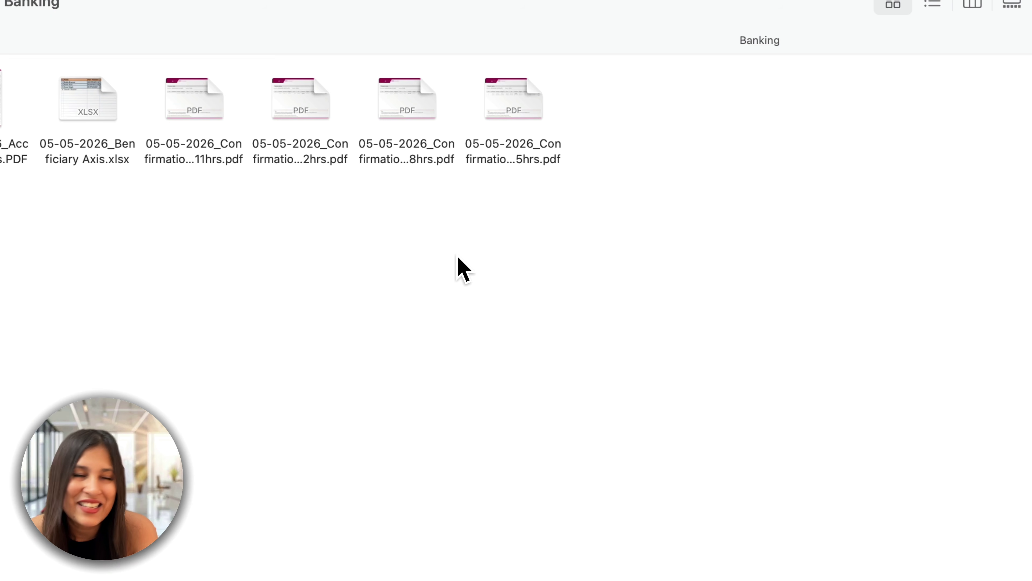
click(122, 33)
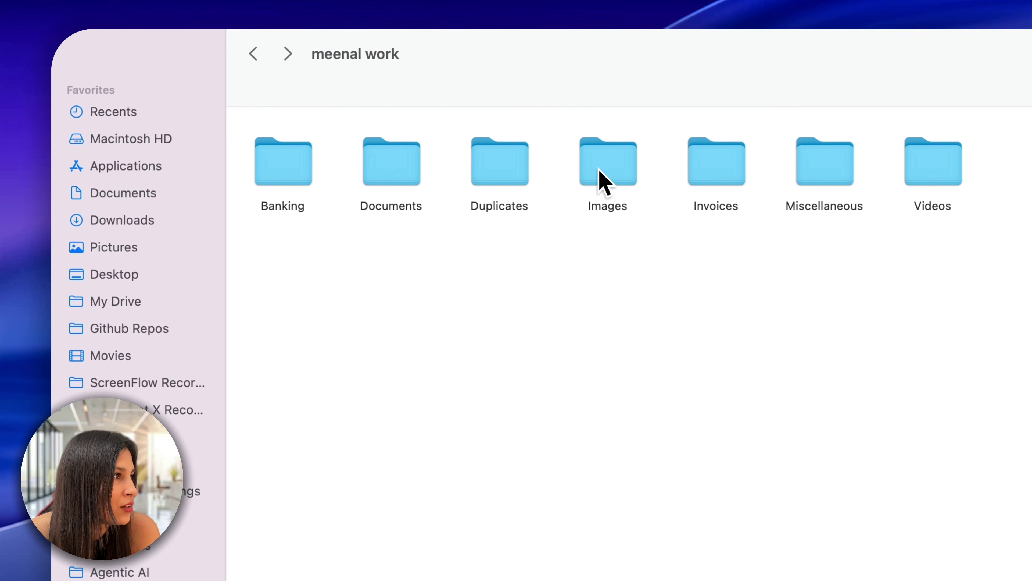
double_click(594, 179)
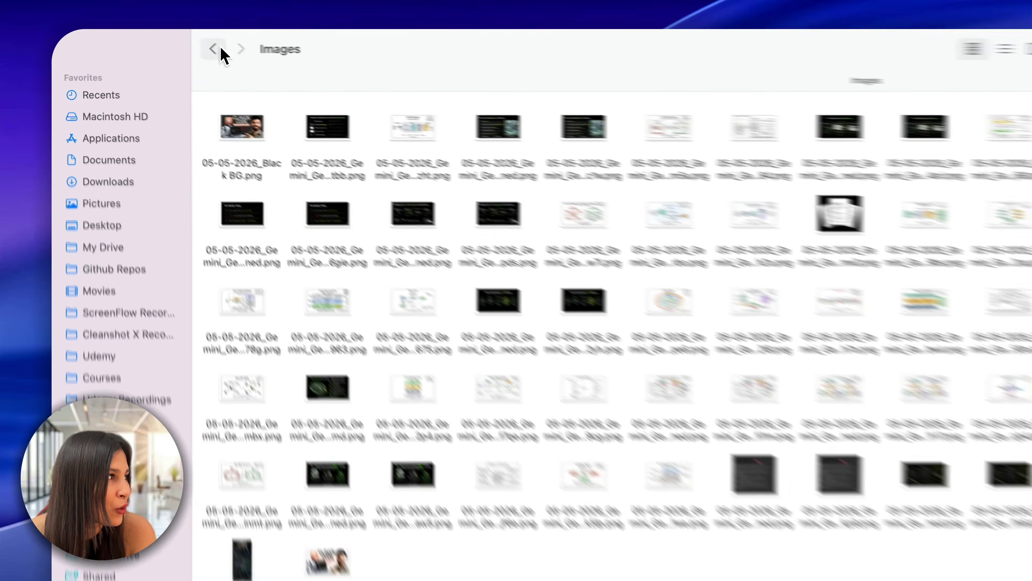
click(219, 49)
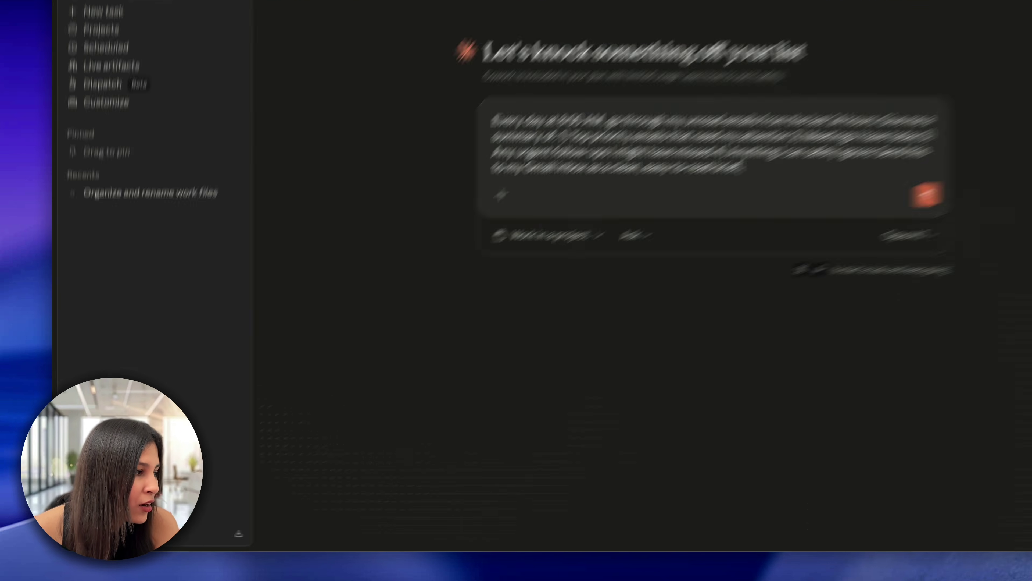
Step: Check which services are connected in the Connectors settings, and return to the daily email brief task prompt
click(128, 537)
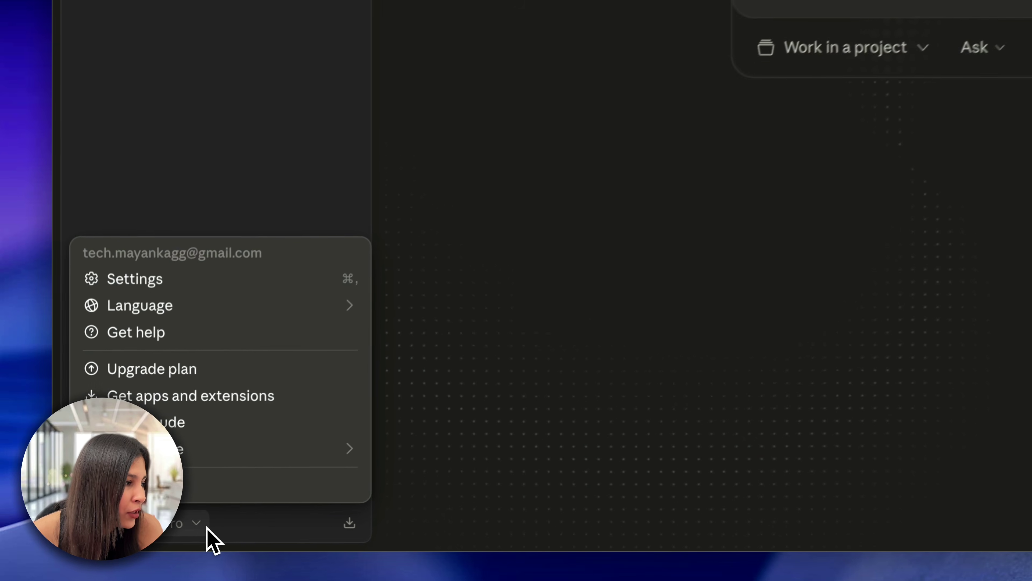
click(209, 268)
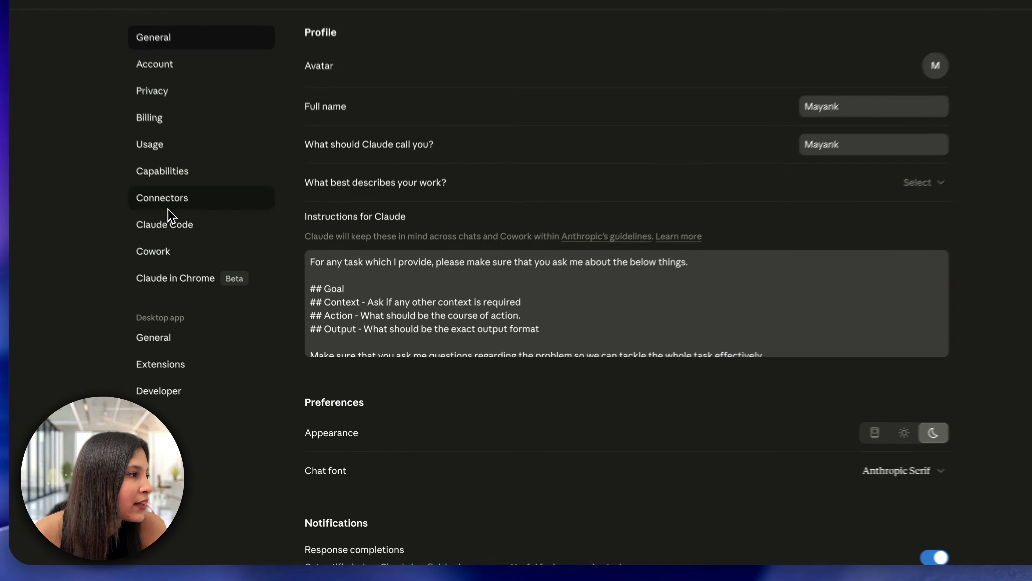
click(201, 233)
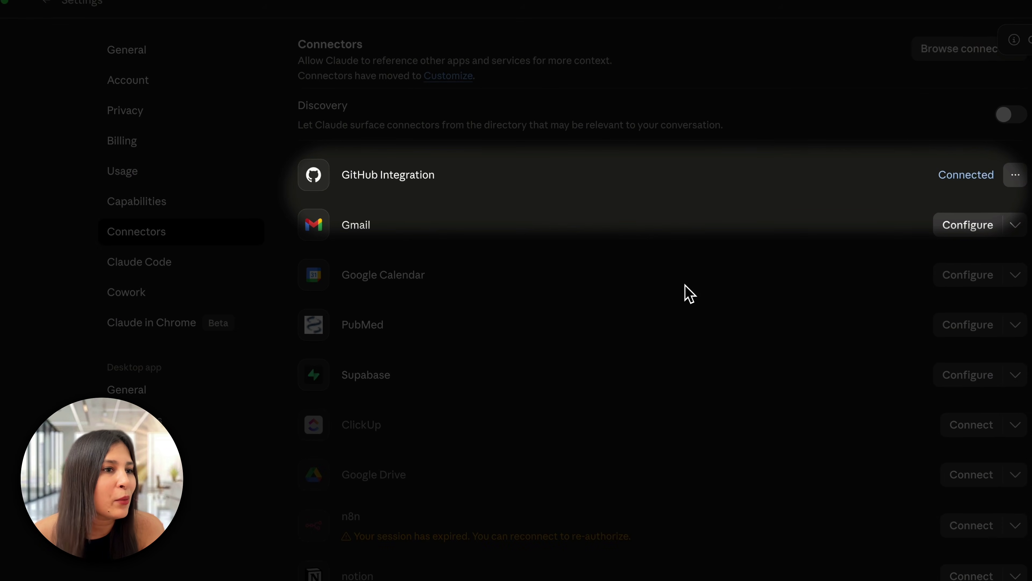
scroll(689, 292, down, 2)
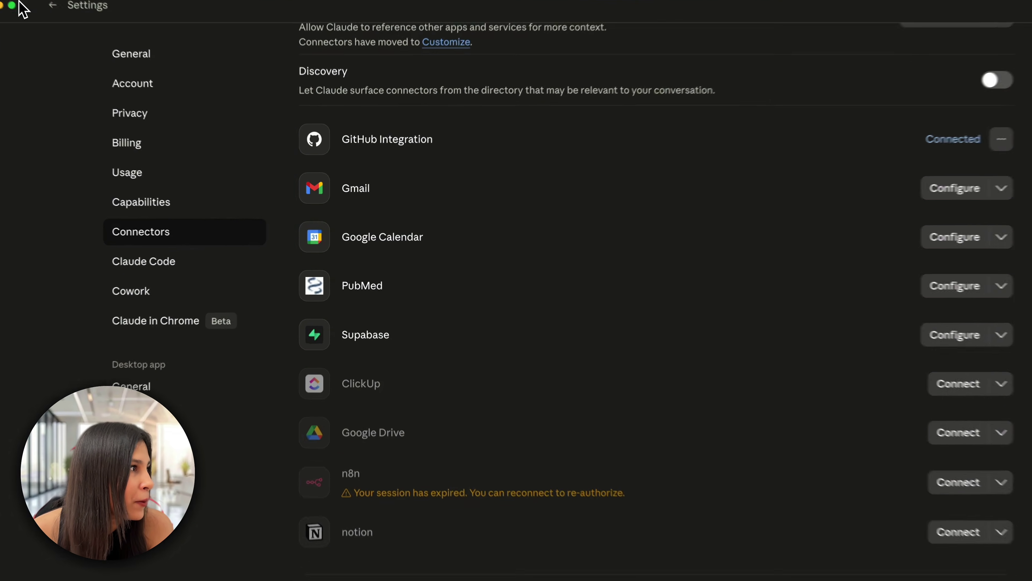
click(52, 5)
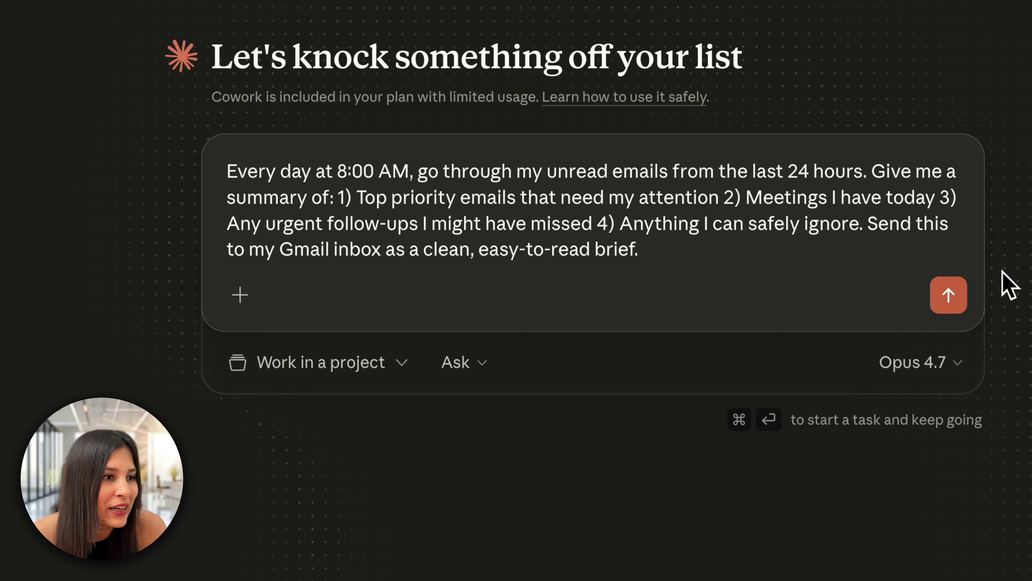
Step: Submit the daily 8:00 AM email brief task, choosing Send directly to my inbox, Primary inbox only, pull from Google Calendar, and Direct emails to me
click(959, 293)
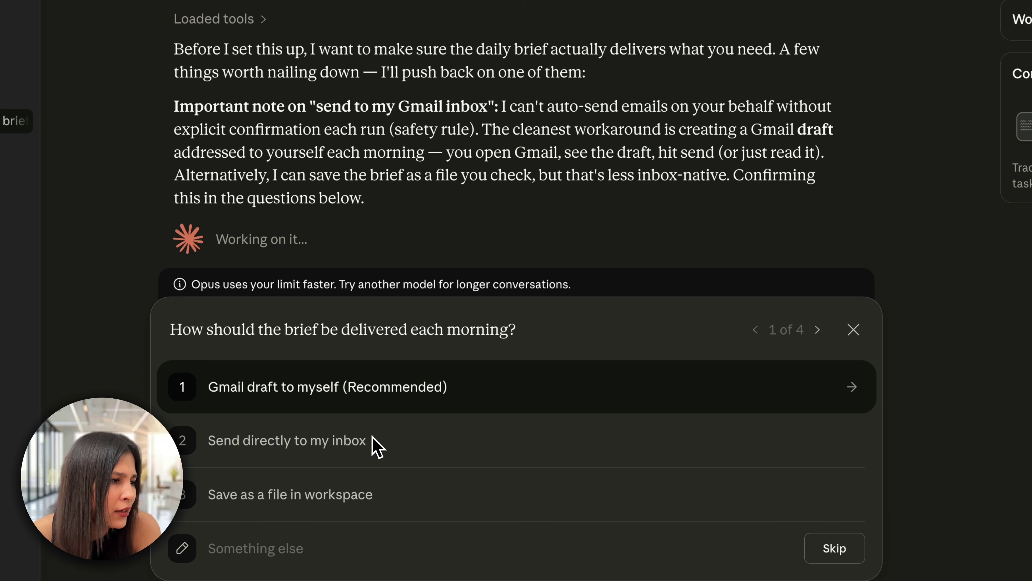
click(360, 446)
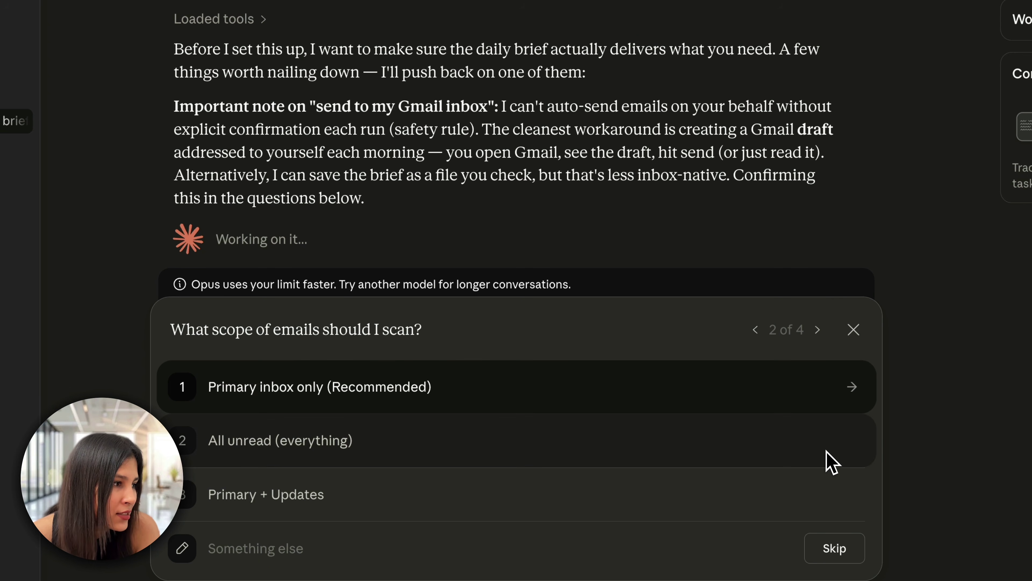
click(388, 390)
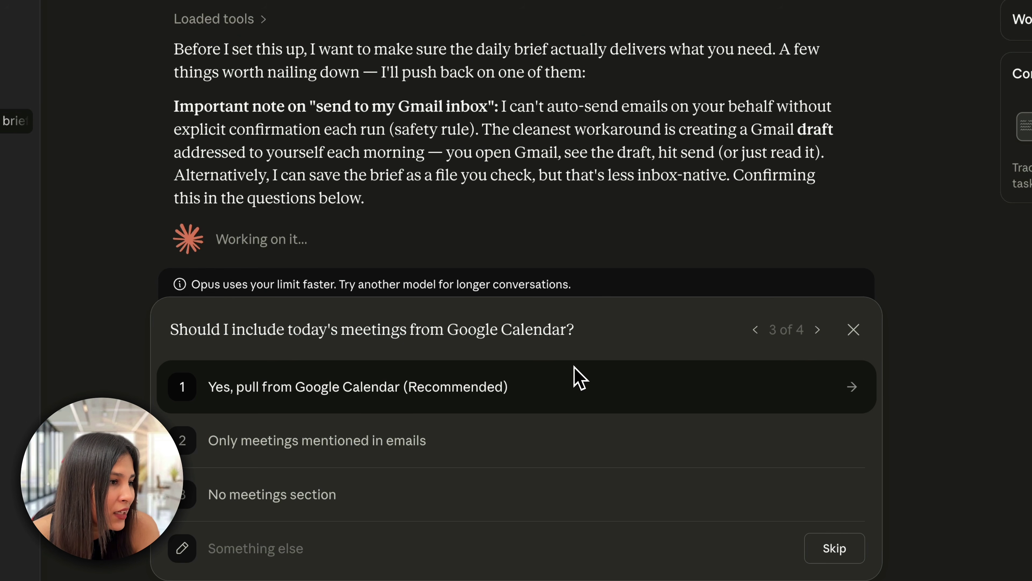
click(532, 386)
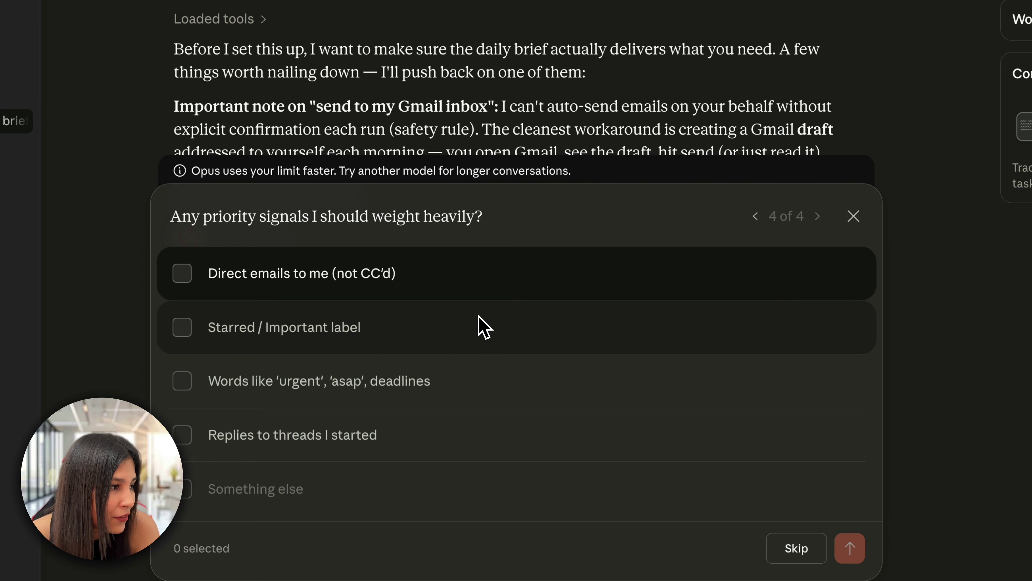
click(460, 264)
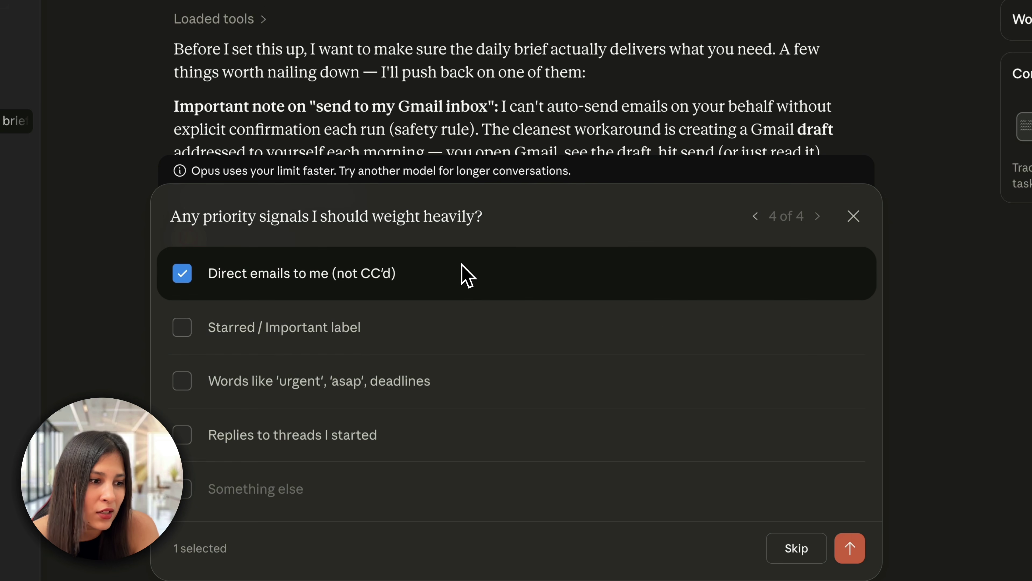
click(849, 559)
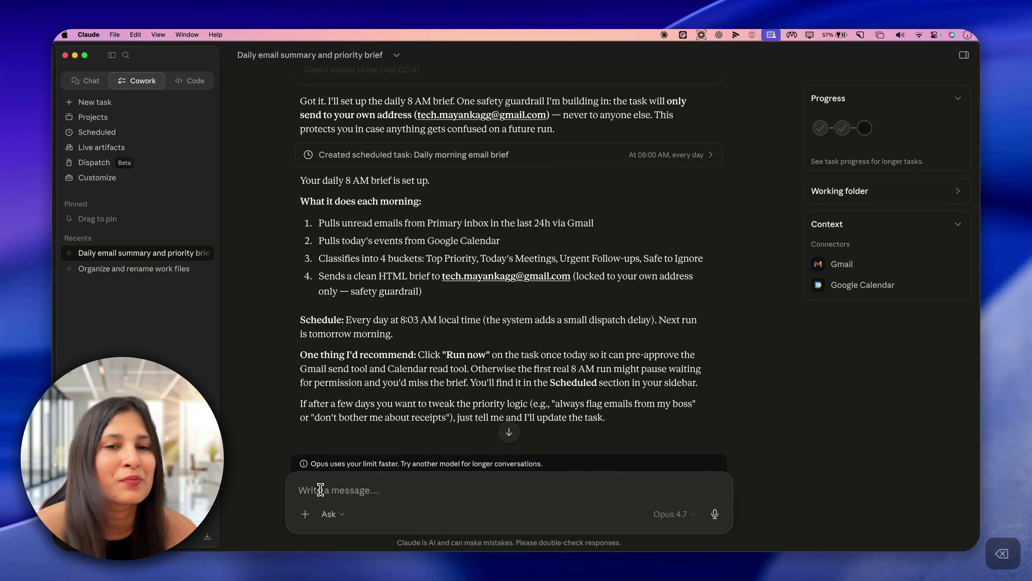
scroll(309, 321, up, 2)
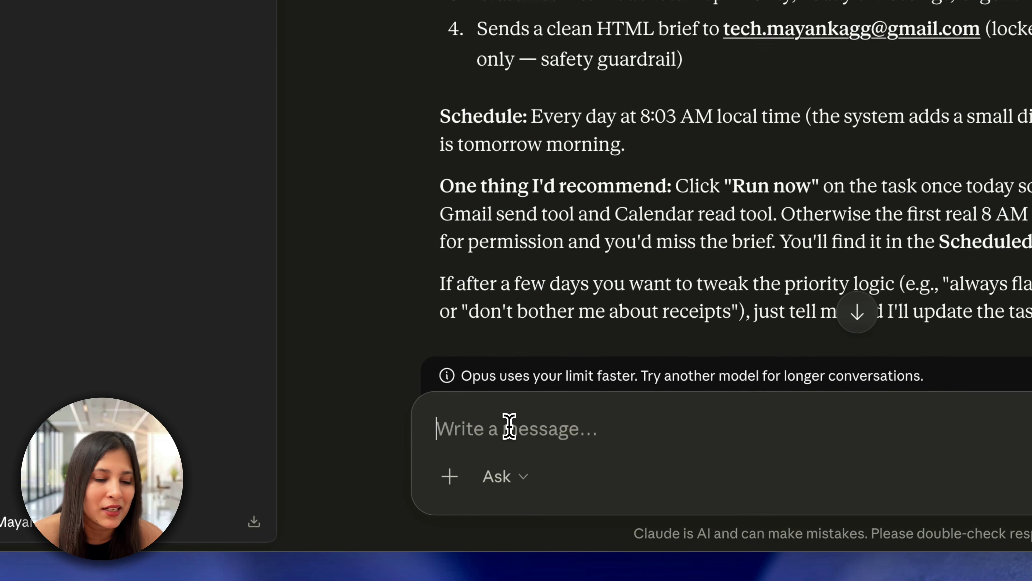
text(test)
key(BackSpace)
key(BackSpace)
key(BackSpace)
key(BackSpace)
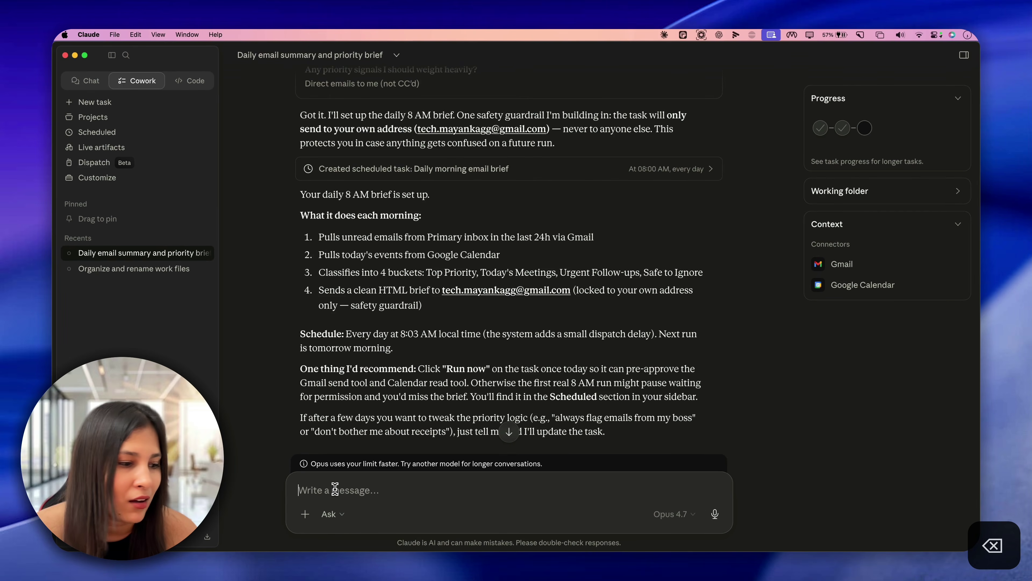
text(send me a test )
text(email now please)
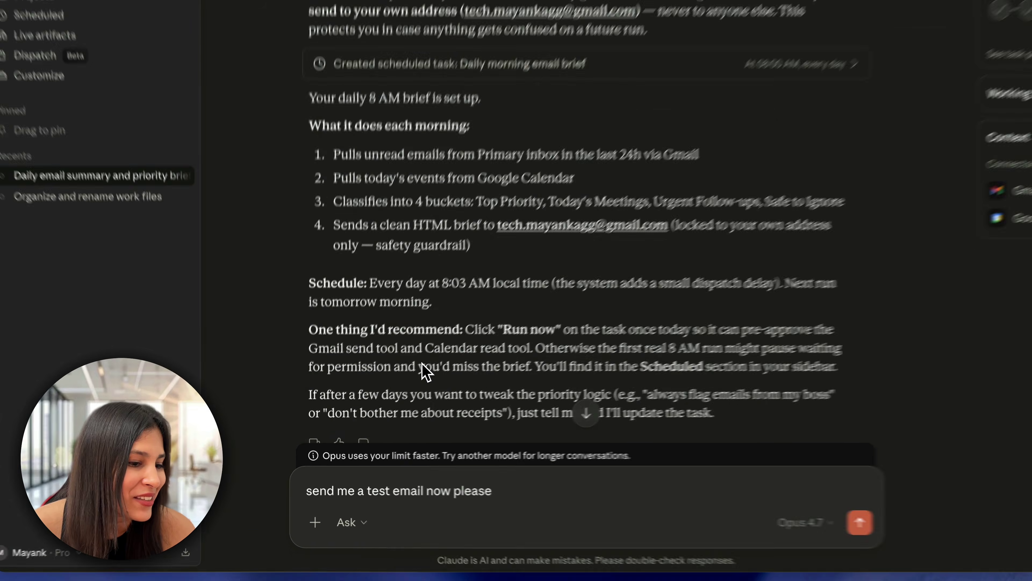
key(super+a)
key(BackSpace)
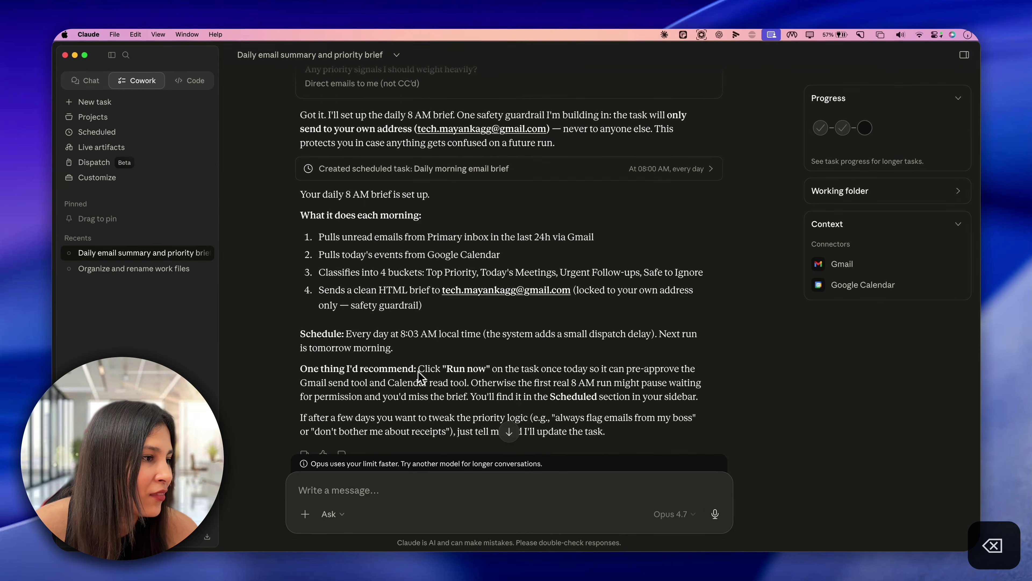
scroll(406, 379, down, 10)
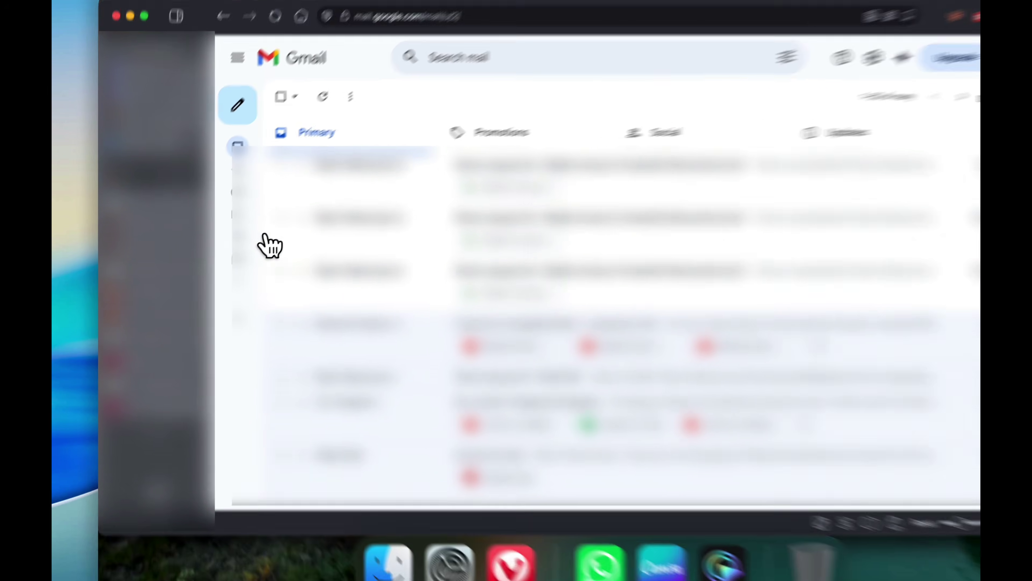
Step: Open the "Morning Brief — Tue, May 5 (TEST)" draft from the Trash in Gmail and read through its sections
mouse_move(218, 292)
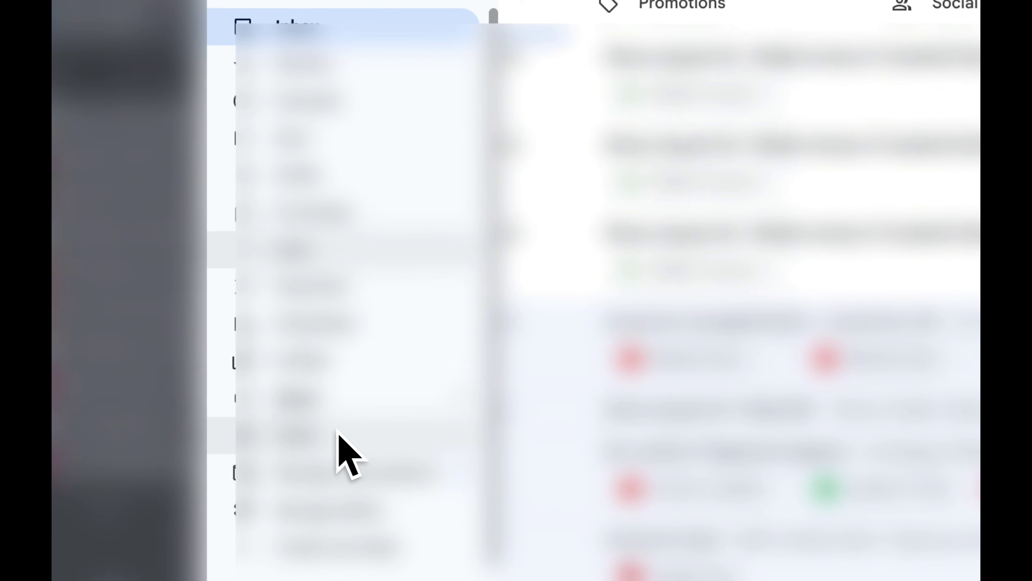
click(339, 434)
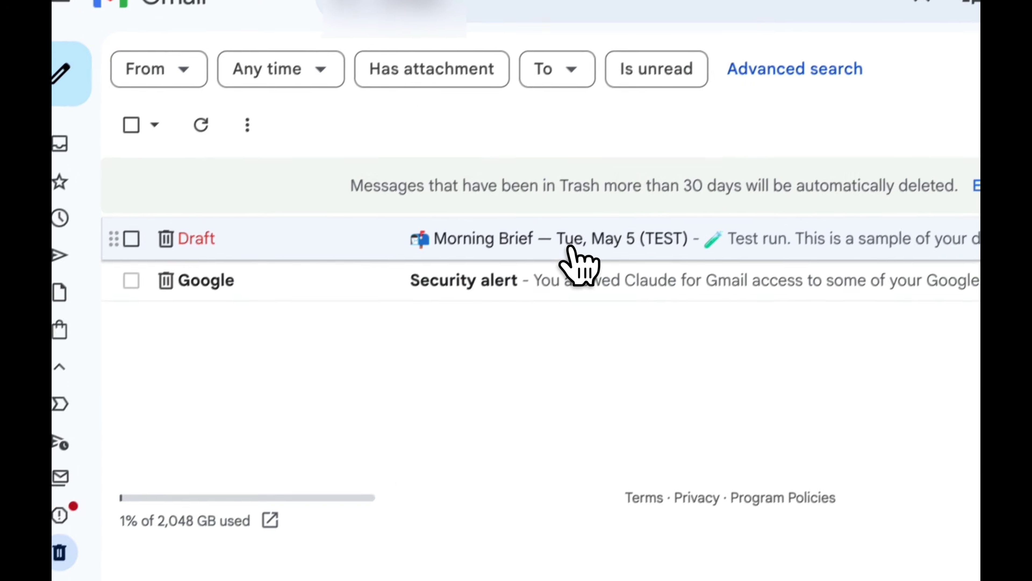
click(544, 284)
click(946, 183)
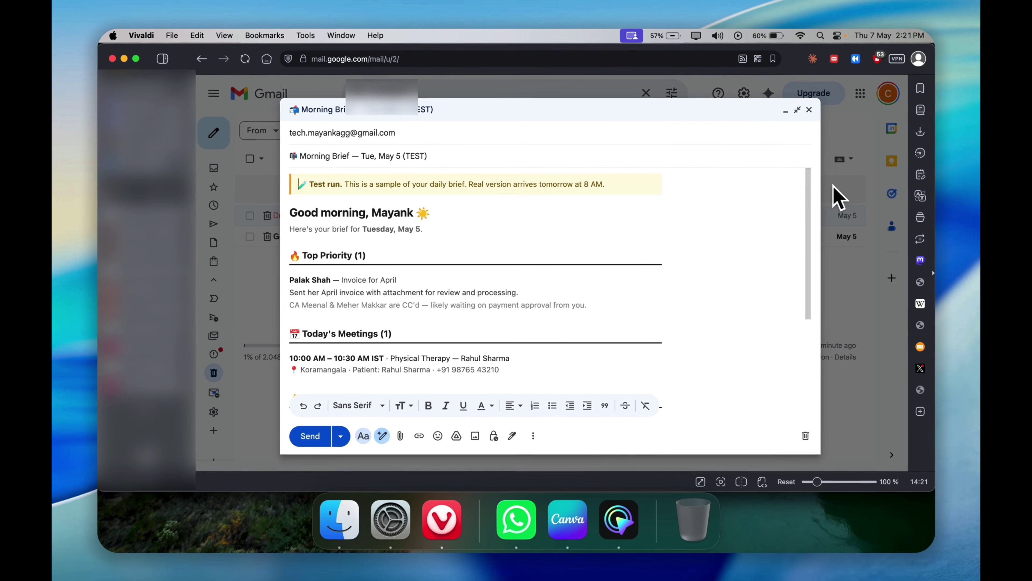
scroll(627, 261, down, 1)
scroll(626, 260, down, 2)
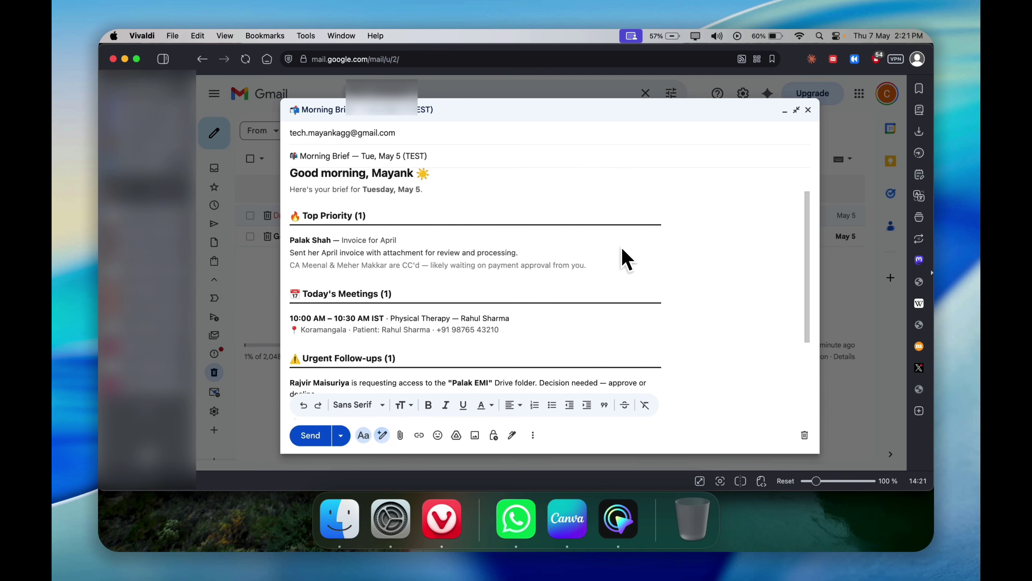
Step: Read the meetings, urgent follow-ups and safe-to-ignore sections of the morning brief draft
scroll(626, 260, down, 2)
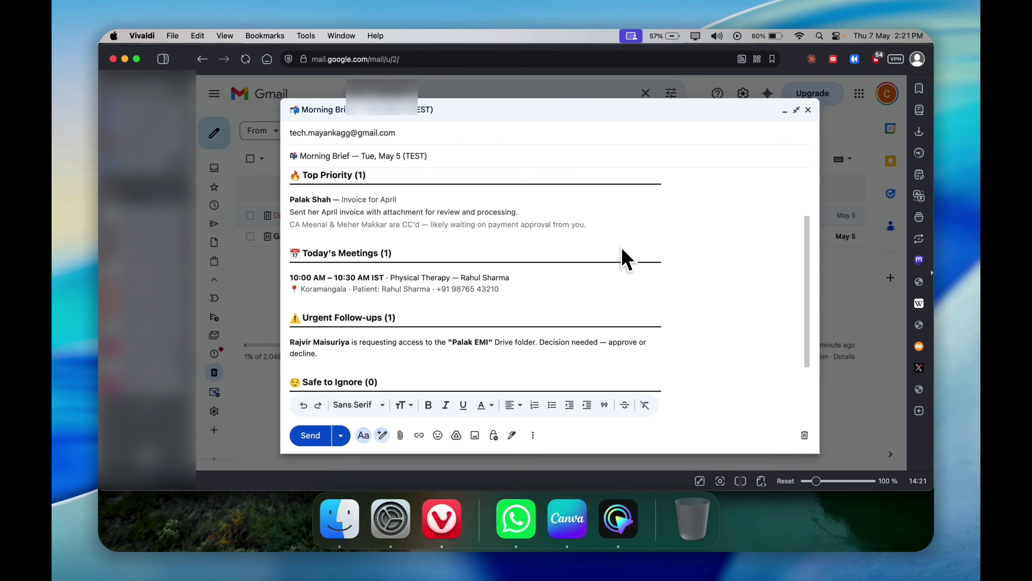
scroll(627, 260, up, 1)
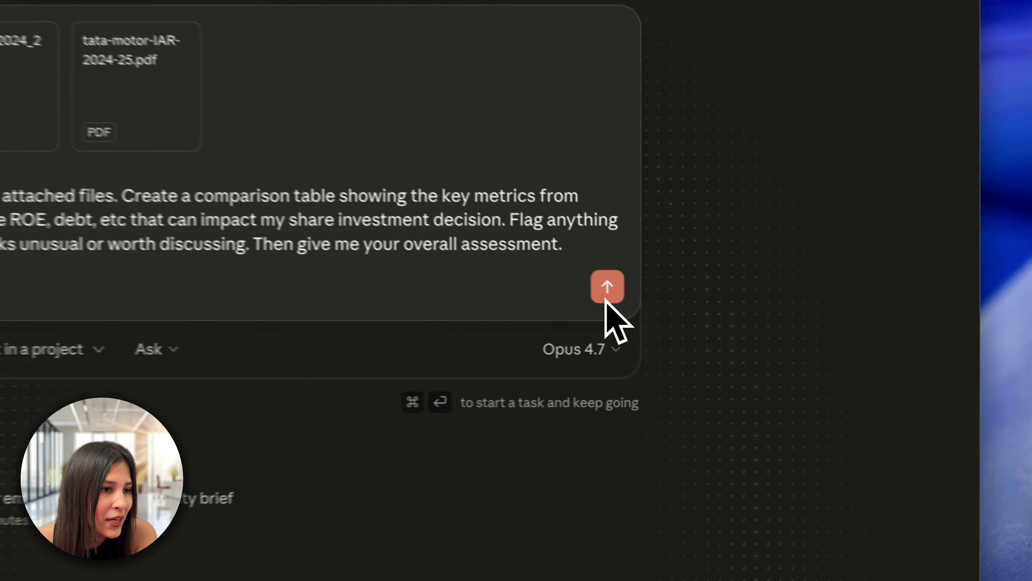
Step: Submit the annual report comparison task in Claude Cowork, choosing the Medium-term (1-3 yrs) horizon and PDFs only as the data source
click(606, 296)
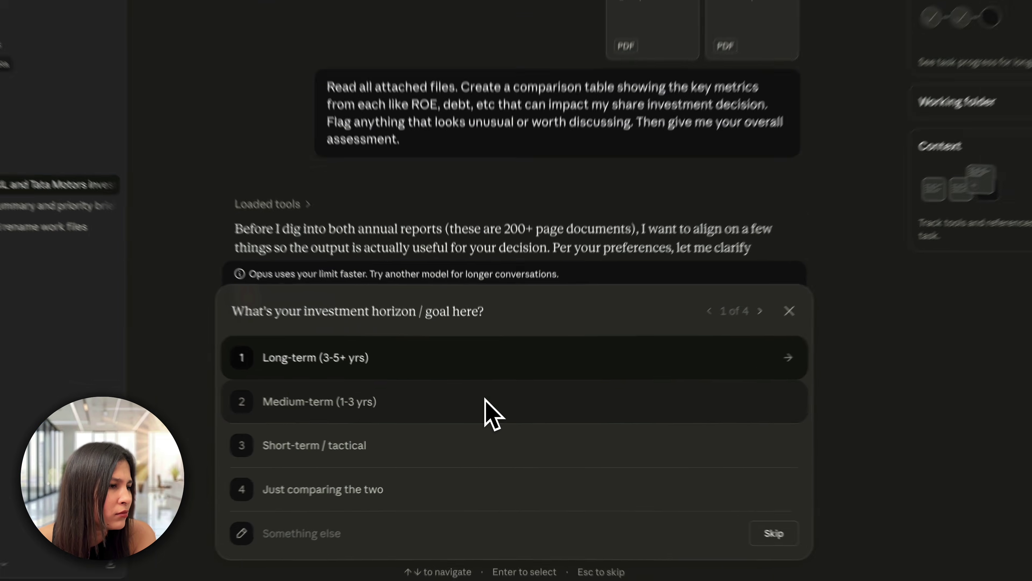
click(487, 389)
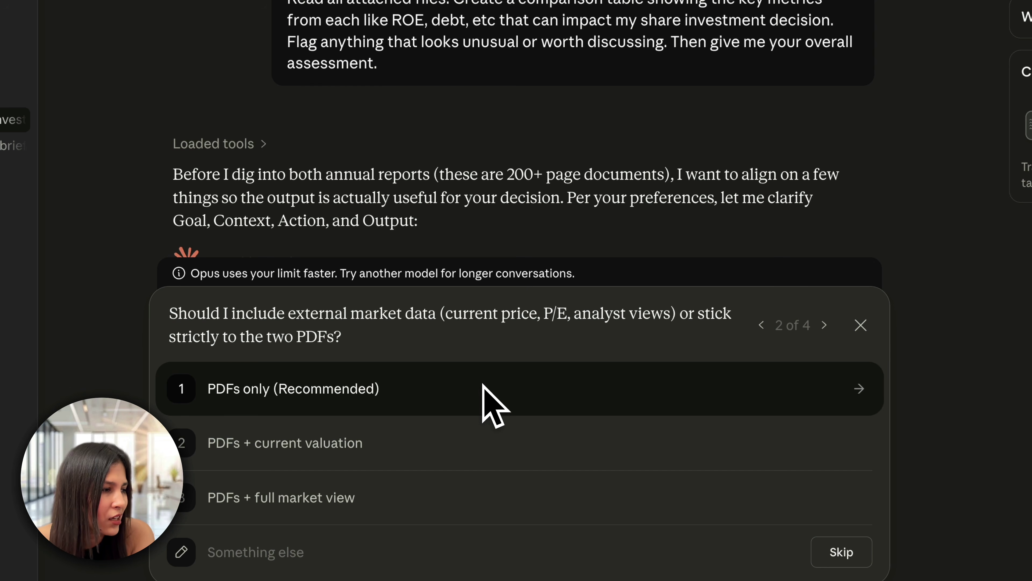
click(483, 385)
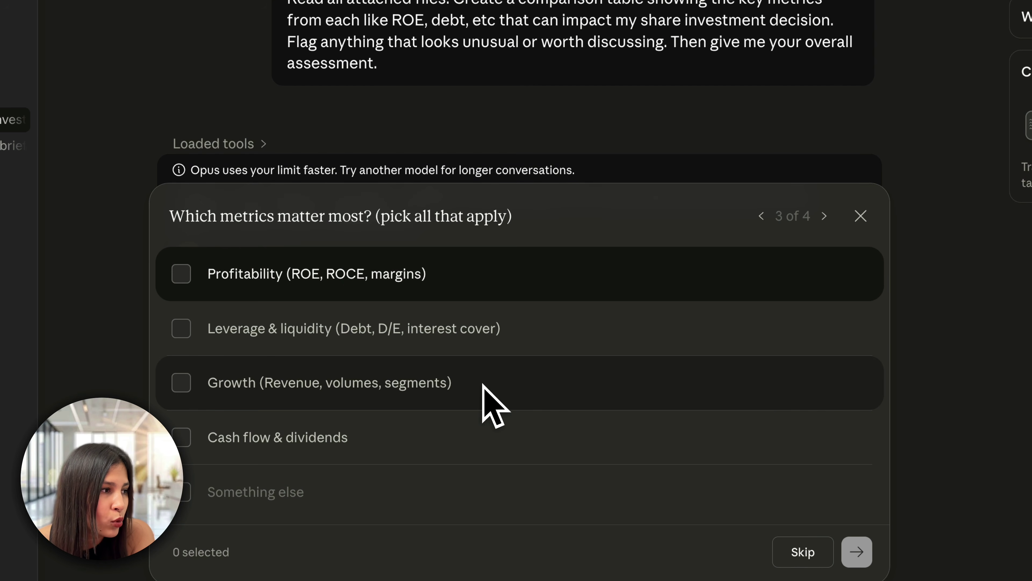
Step: Choose profitability, leverage & liquidity, growth, and cash flow & dividends as key metrics, with Excel comparison + chat summary as the delivery format
click(178, 282)
click(182, 331)
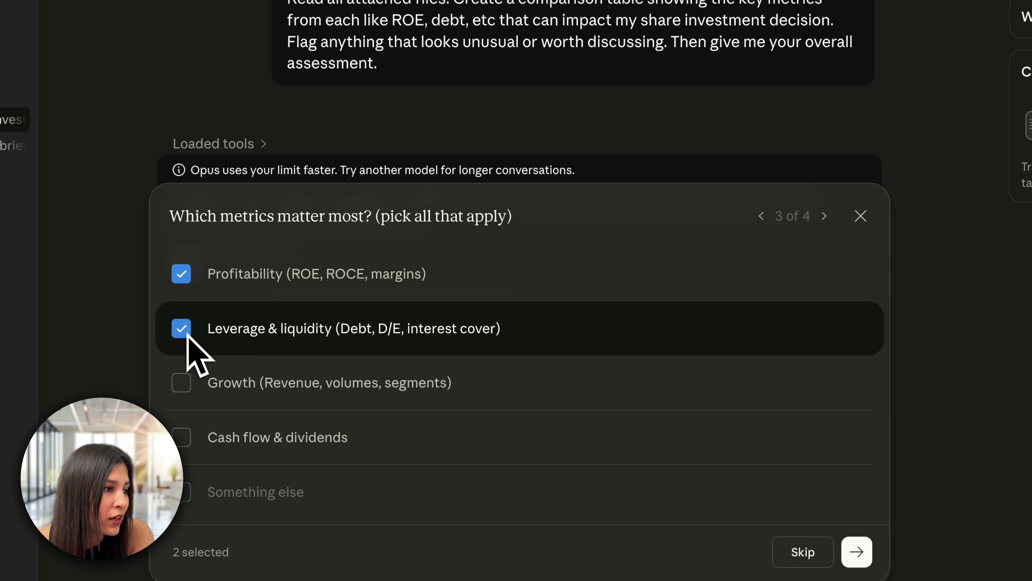
click(185, 386)
click(190, 440)
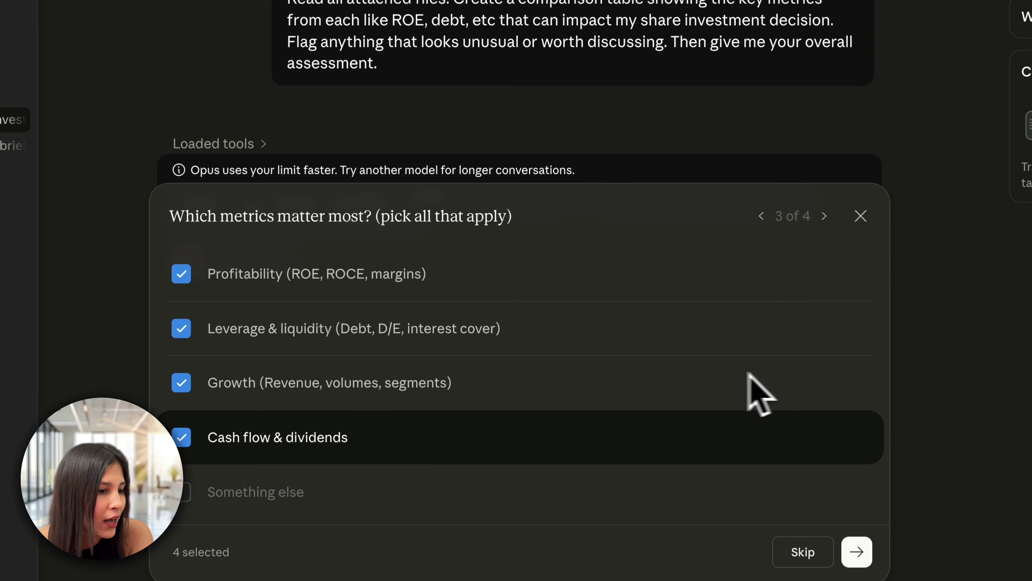
click(856, 552)
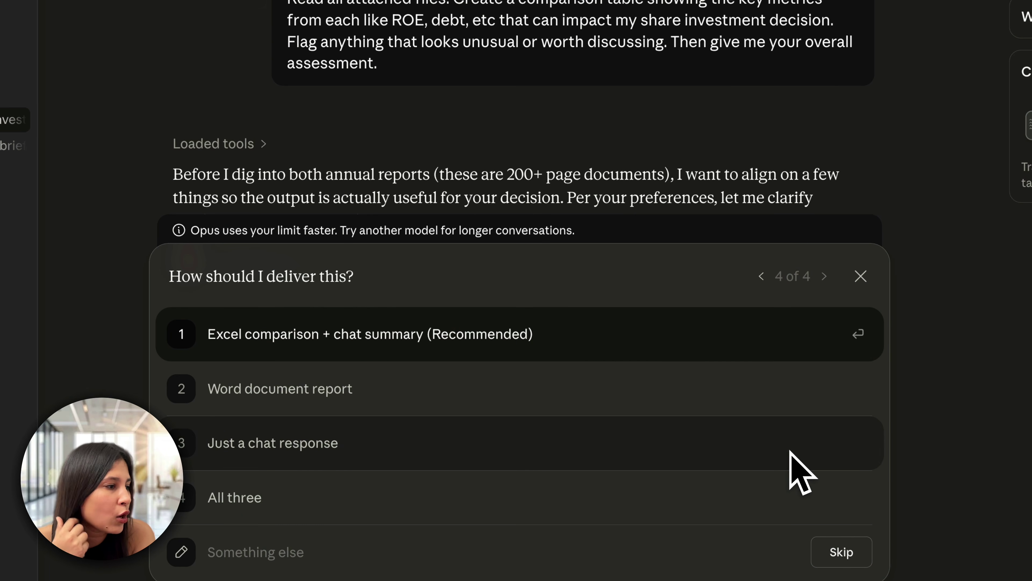
click(422, 341)
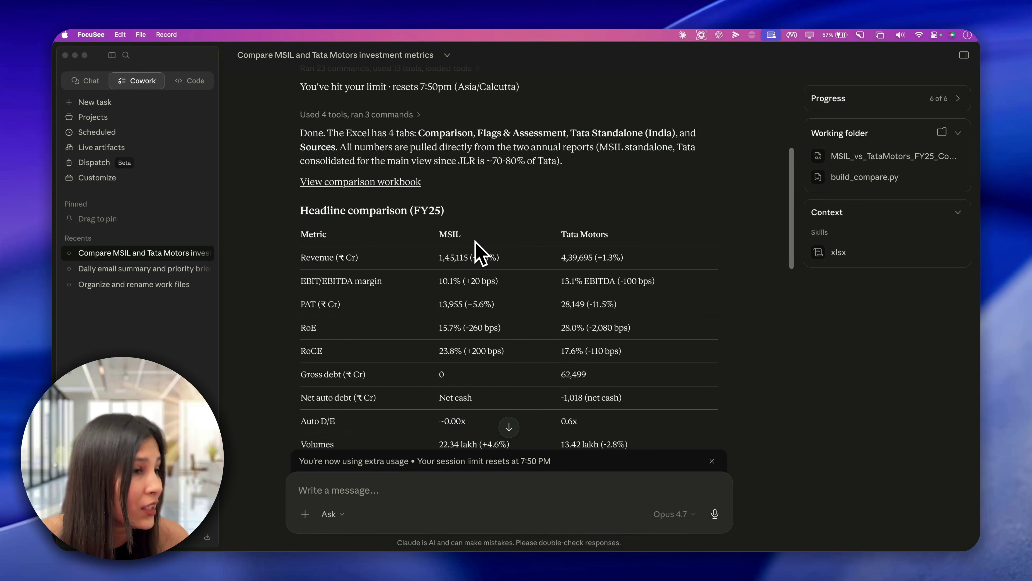
Step: Review the FY25 headline comparison table of MSIL and Tata Motors in the task's response
scroll(480, 252, down, 2)
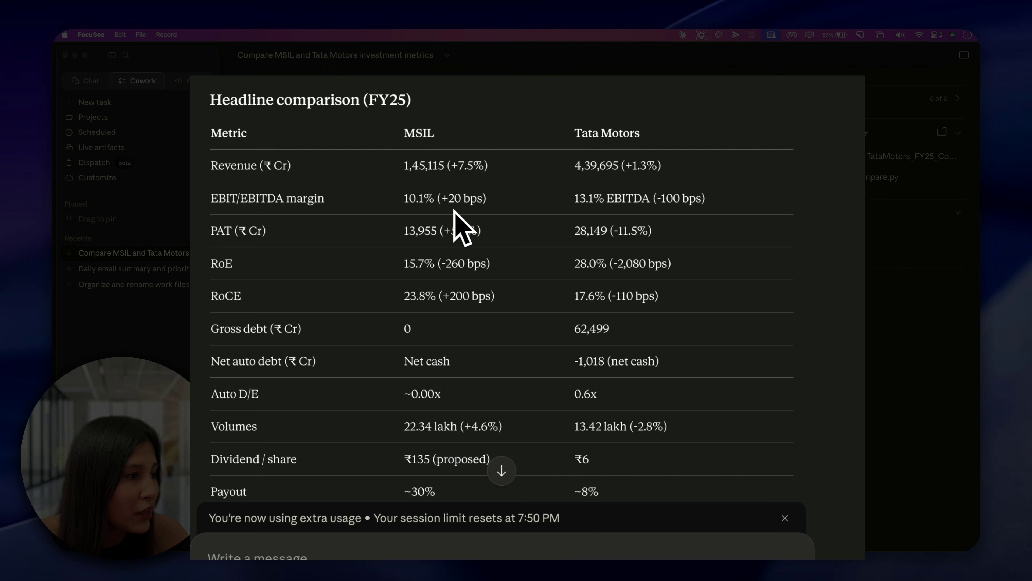
scroll(455, 212, down, 3)
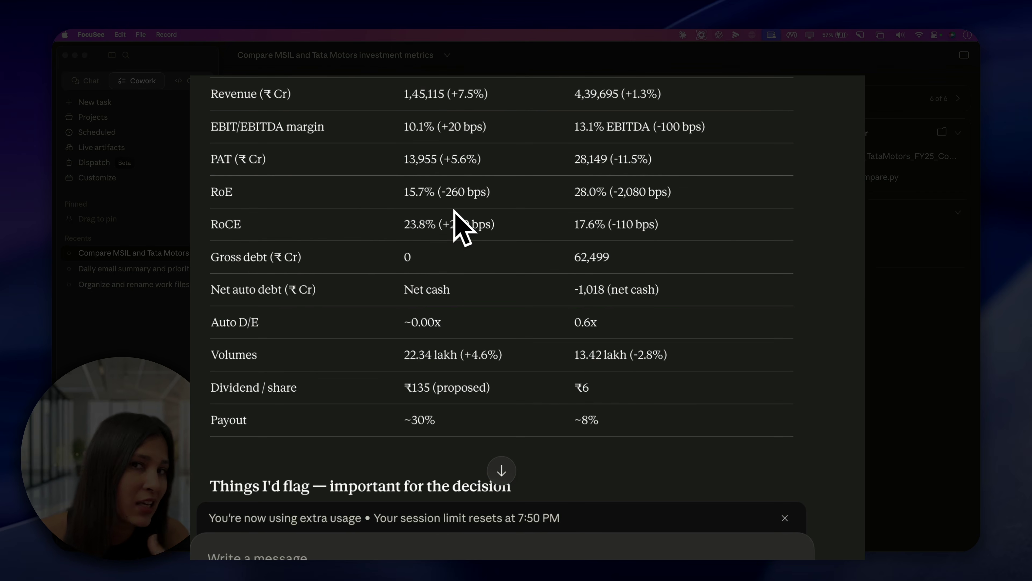
scroll(454, 211, down, 1)
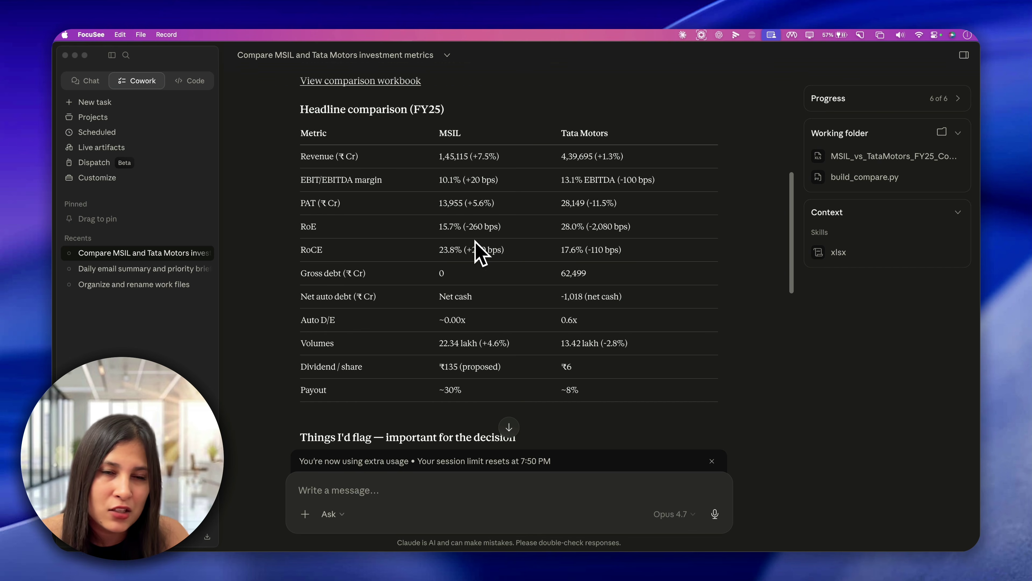
scroll(457, 220, up, 2)
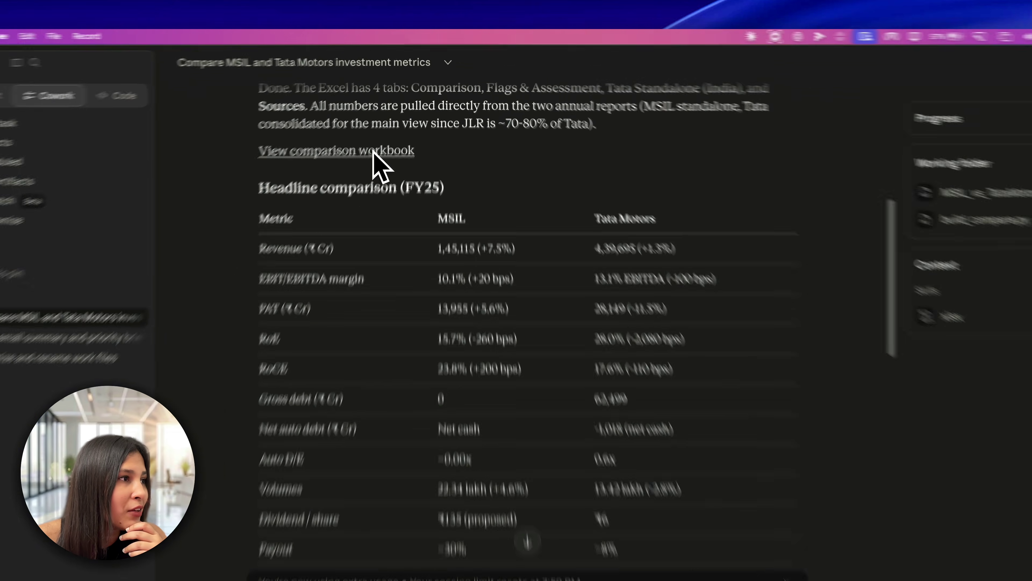
Step: Open the comparison workbook and examine the metrics, yearly figures and Flag / Note column on its Comparison sheet
click(332, 151)
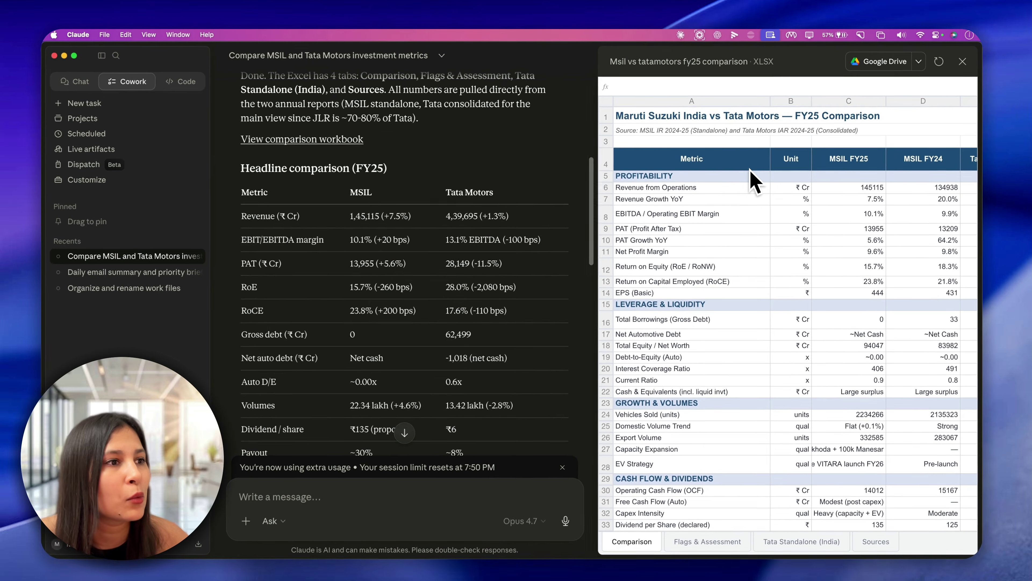
scroll(750, 174, down, 3)
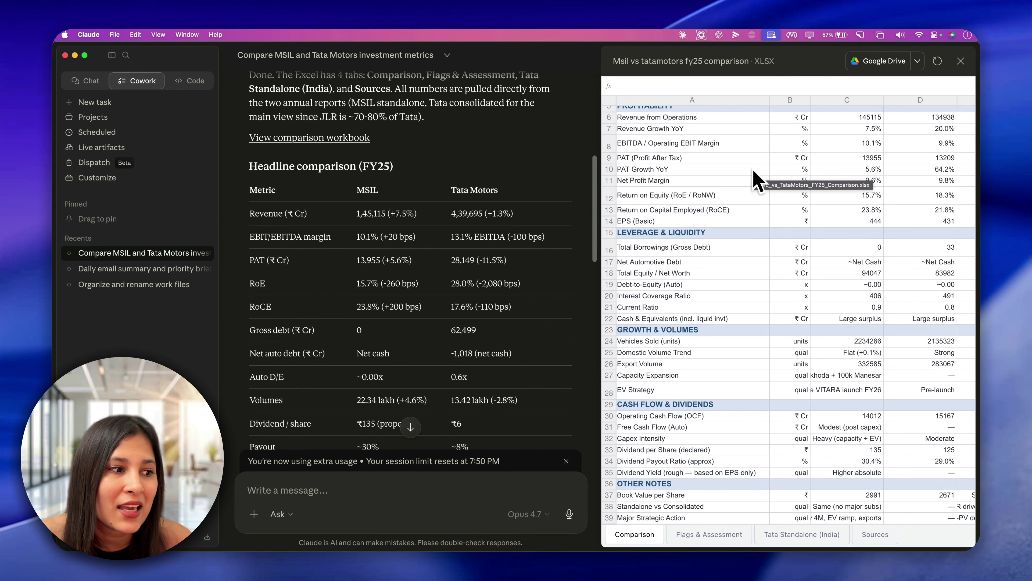
scroll(749, 323, right, 3)
scroll(749, 323, up, 1)
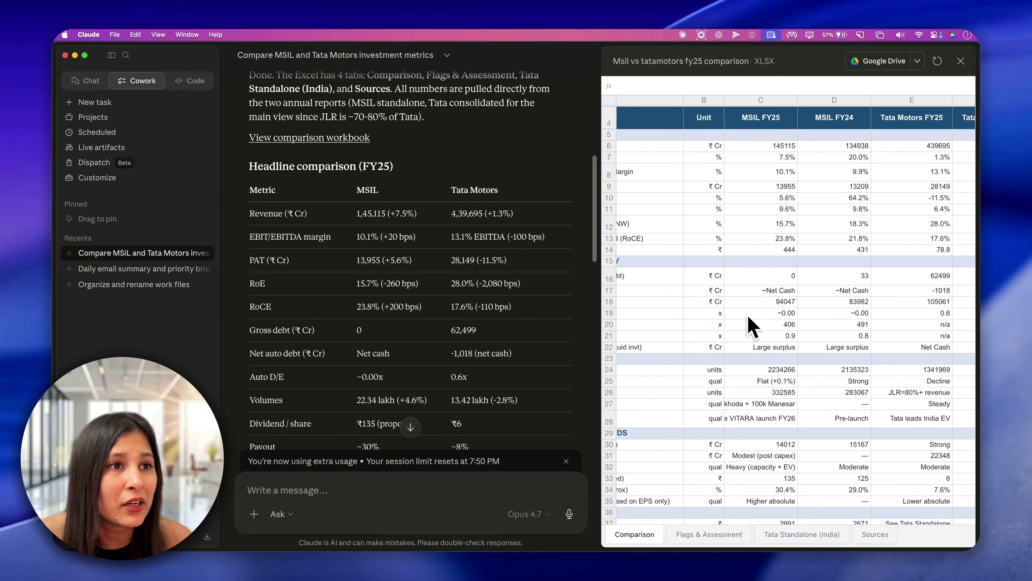
scroll(749, 318, right, 10)
scroll(749, 317, up, 1)
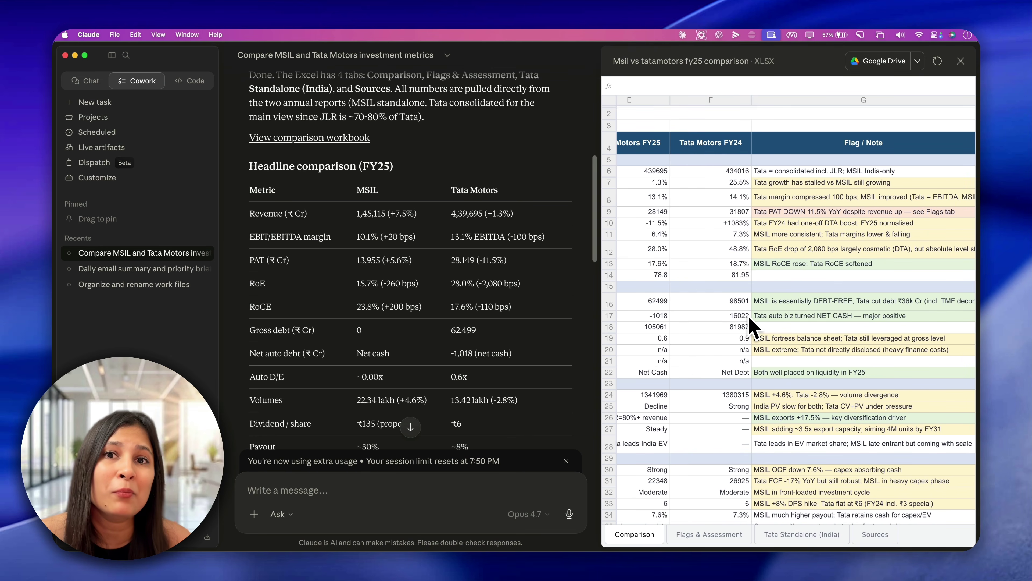
scroll(750, 326, left, 10)
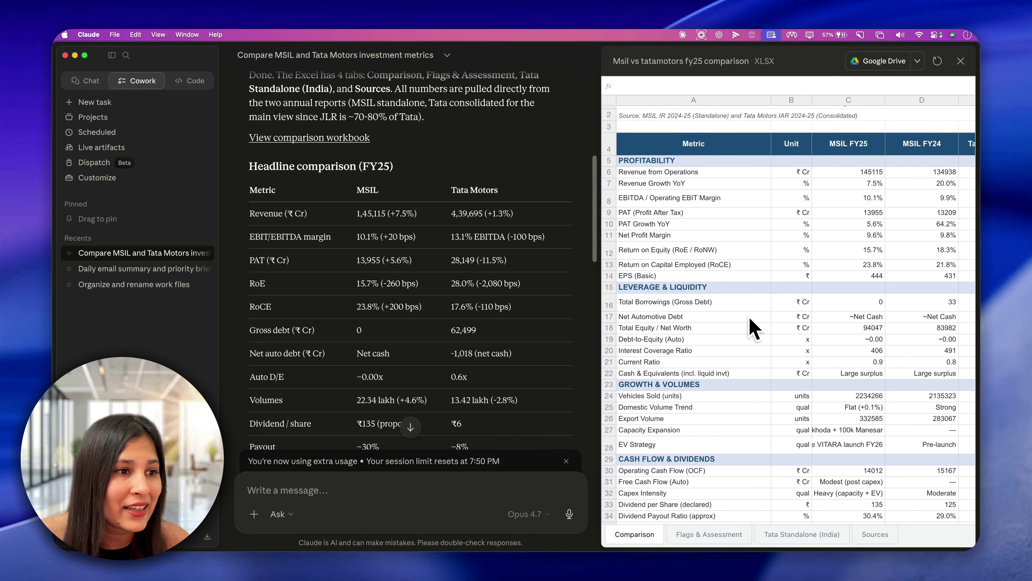
scroll(751, 327, down, 3)
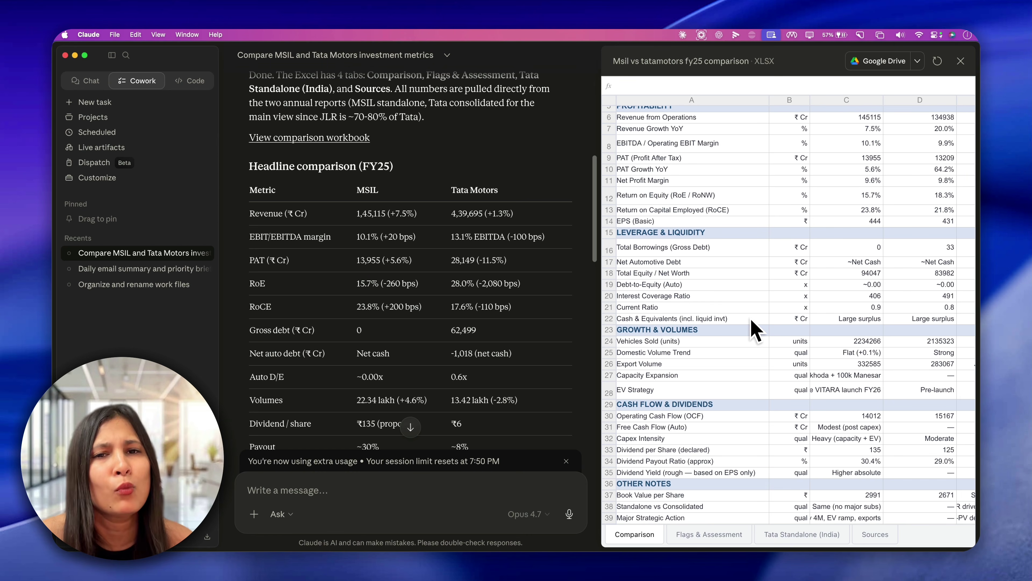
scroll(455, 445, down, 10)
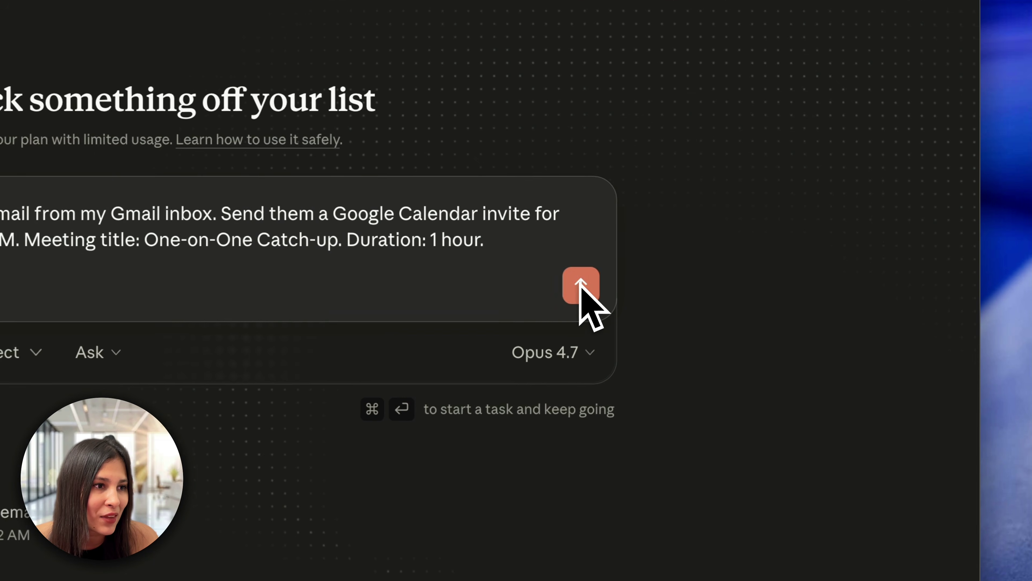
Step: Submit the One-on-One Catch-up calendar invite task, choosing Asia/Kolkata (IST), a Google Meet link, Confirm with me first, and No description
click(778, 229)
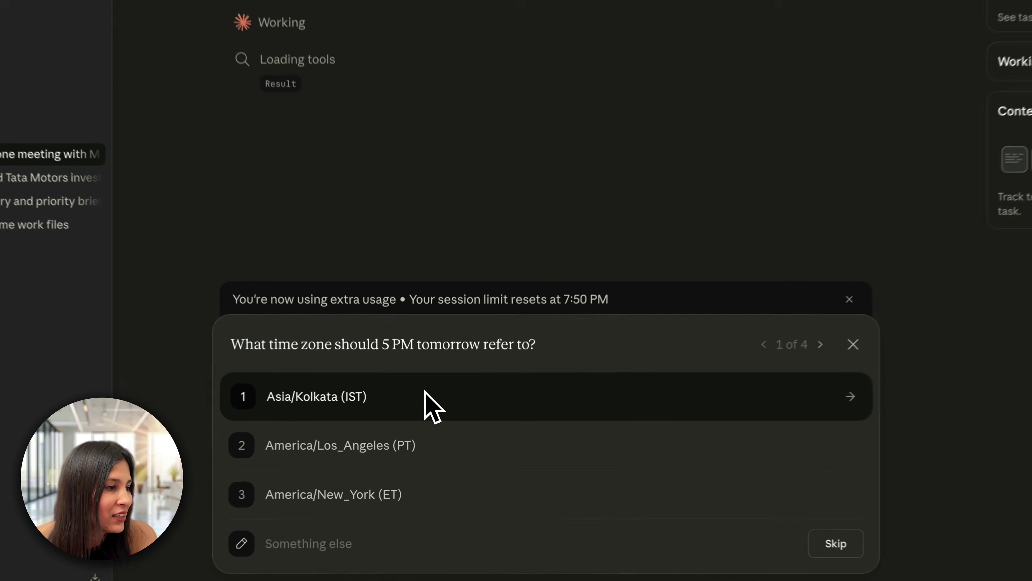
click(429, 412)
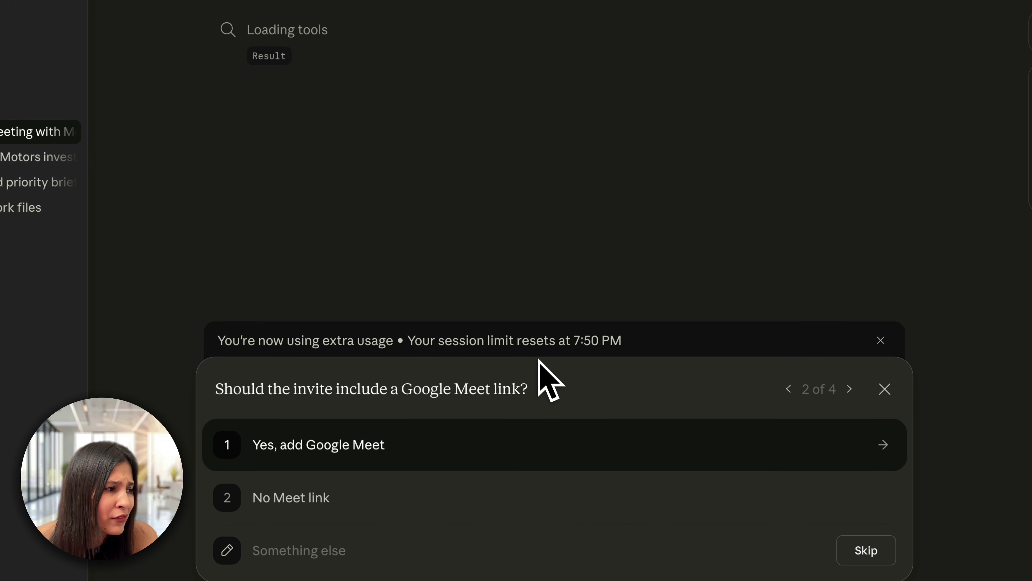
click(493, 447)
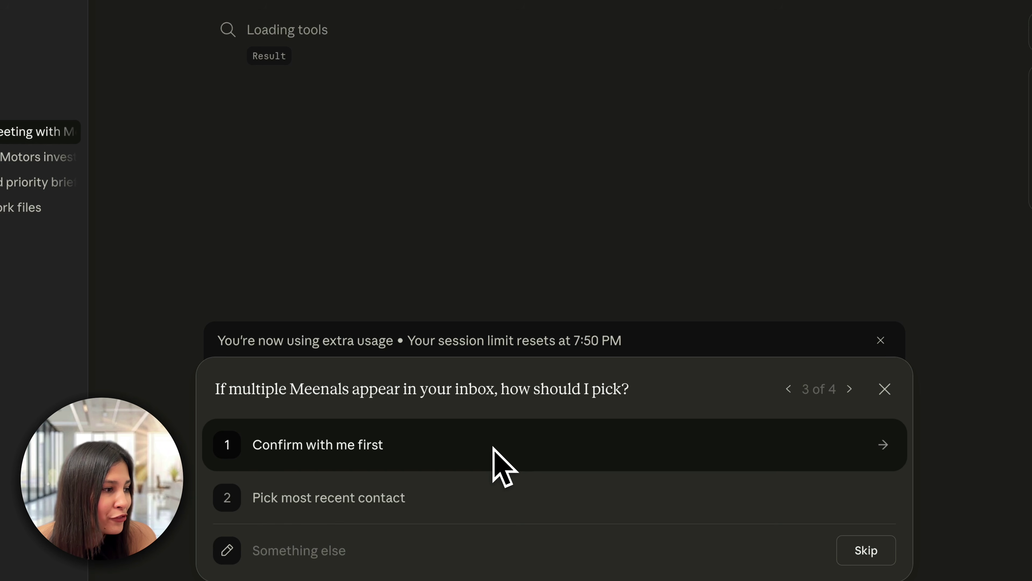
click(493, 447)
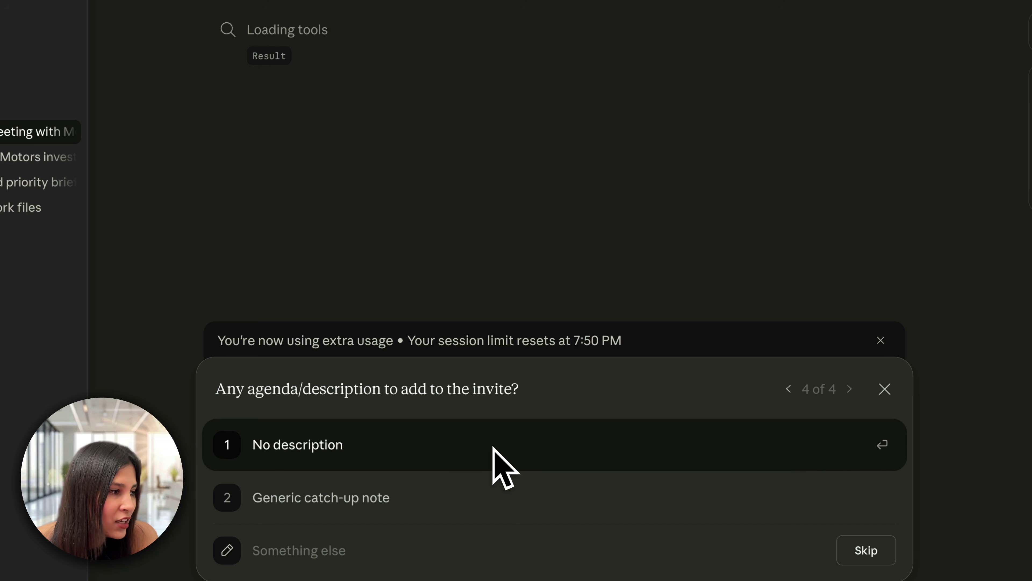
click(493, 447)
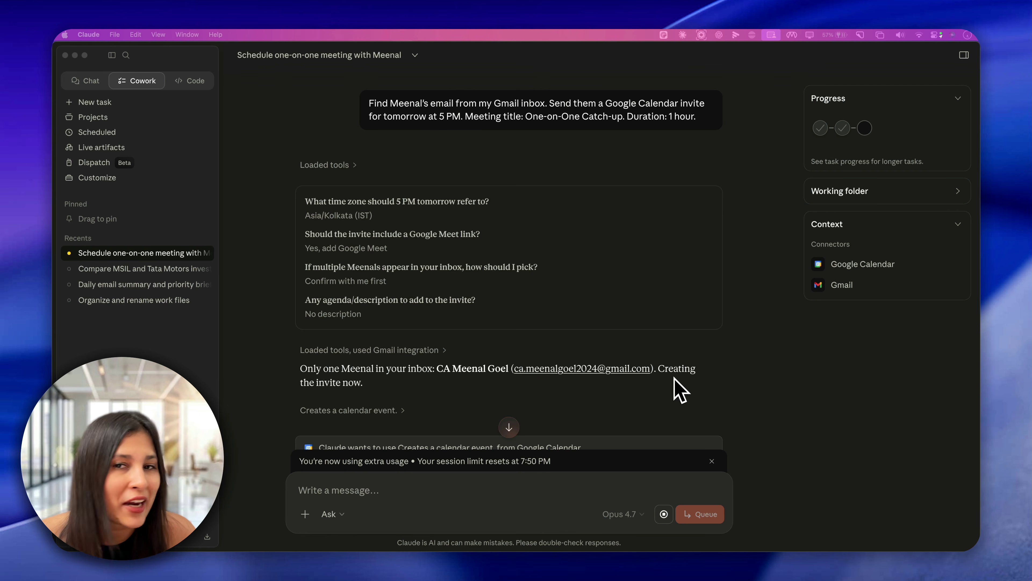
Step: Review the Google Calendar event request for the catch-up meeting and allow the action for this task
scroll(675, 390, down, 5)
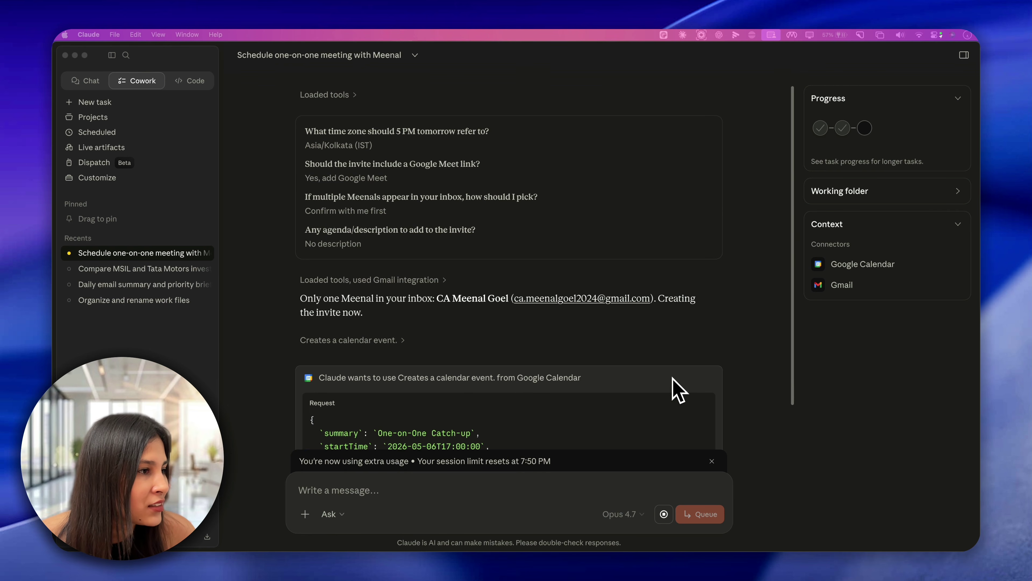
scroll(676, 390, down, 3)
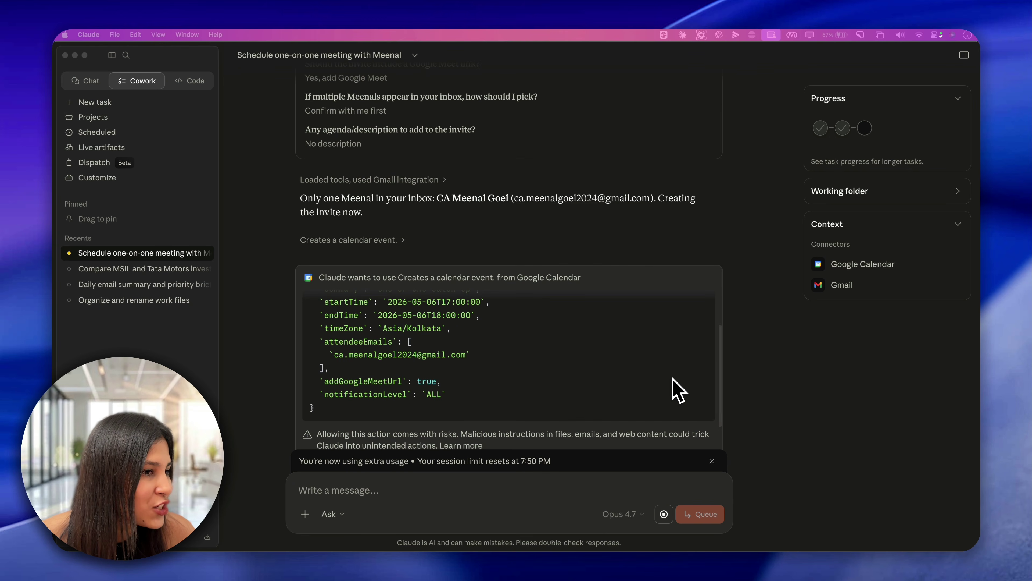
scroll(676, 390, down, 2)
scroll(675, 392, down, 2)
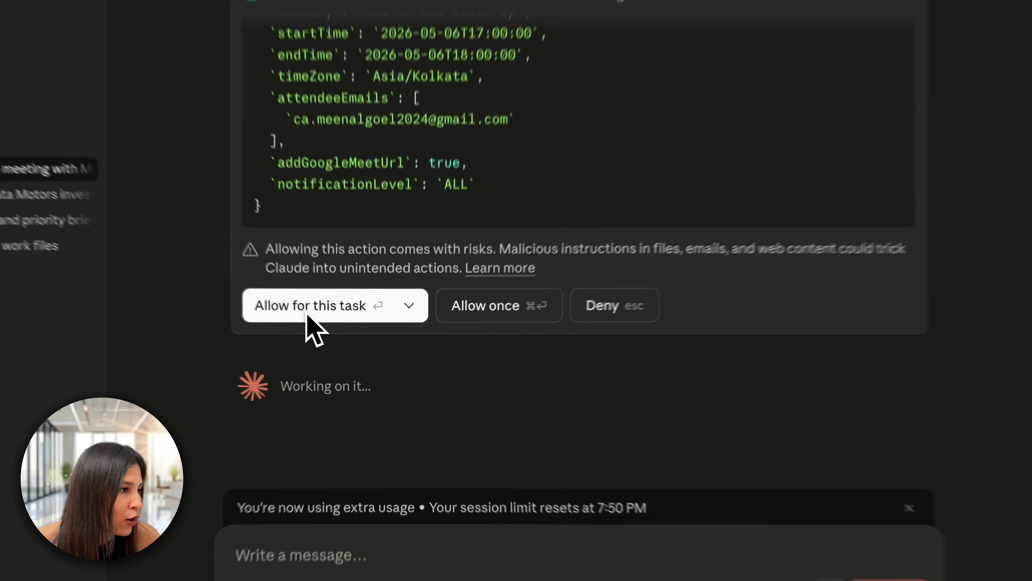
click(357, 305)
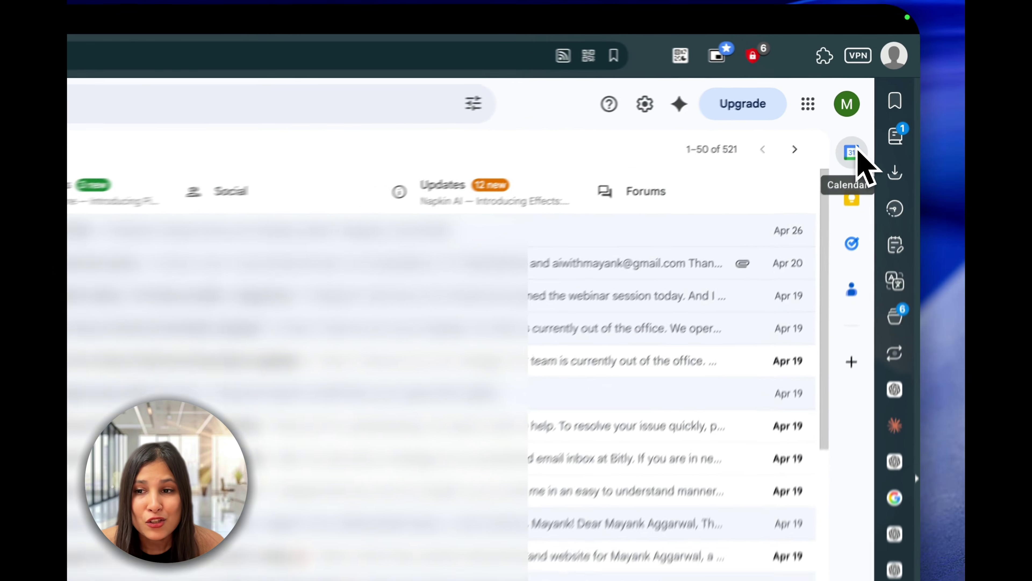
click(853, 153)
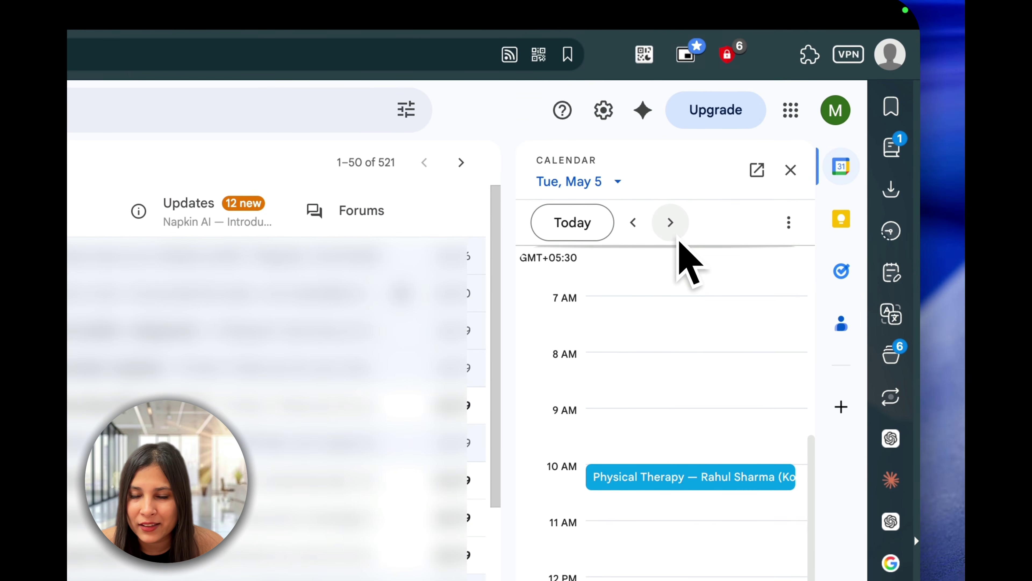
click(703, 202)
scroll(638, 488, down, 5)
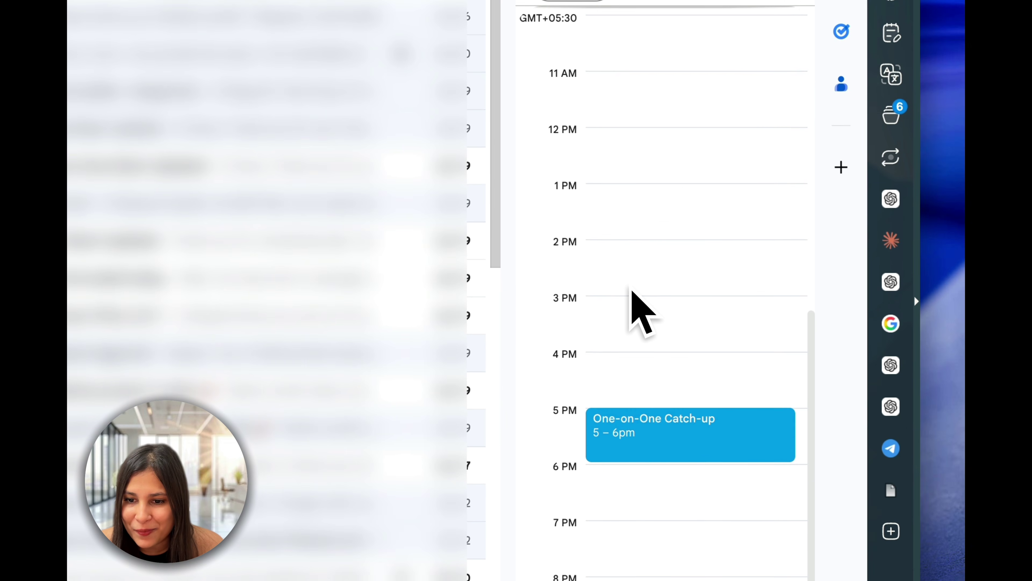
click(634, 429)
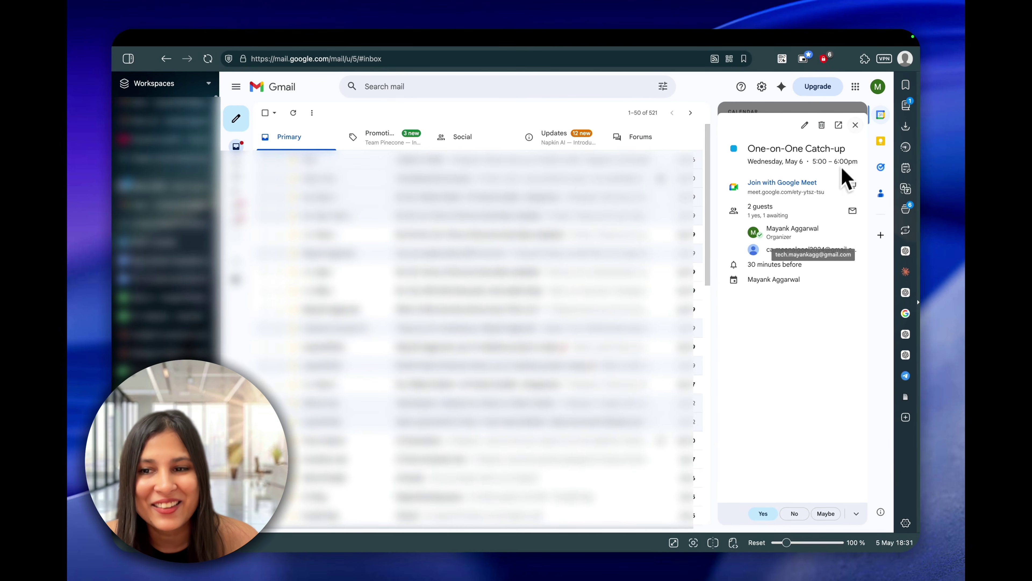
click(857, 132)
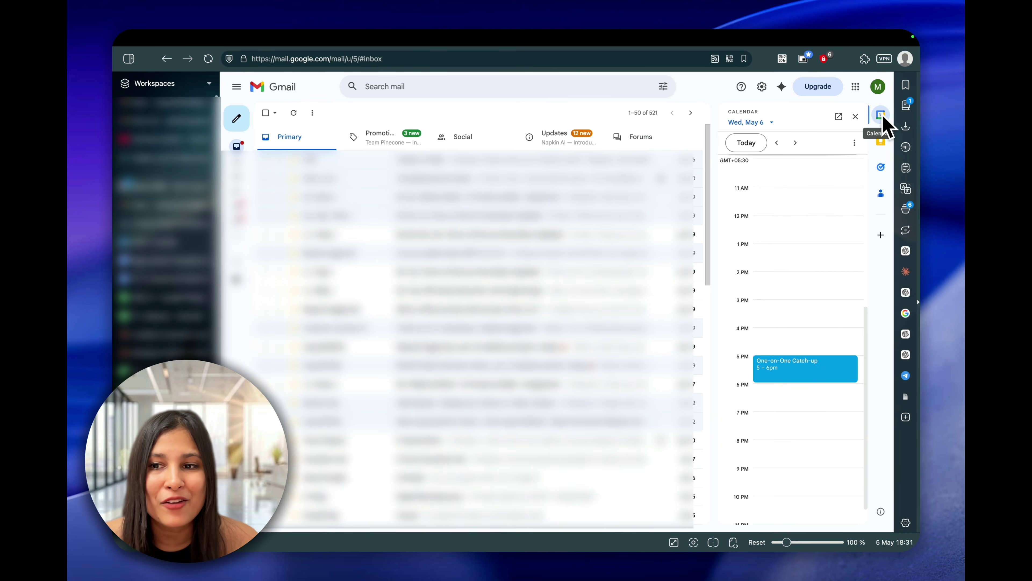
click(856, 117)
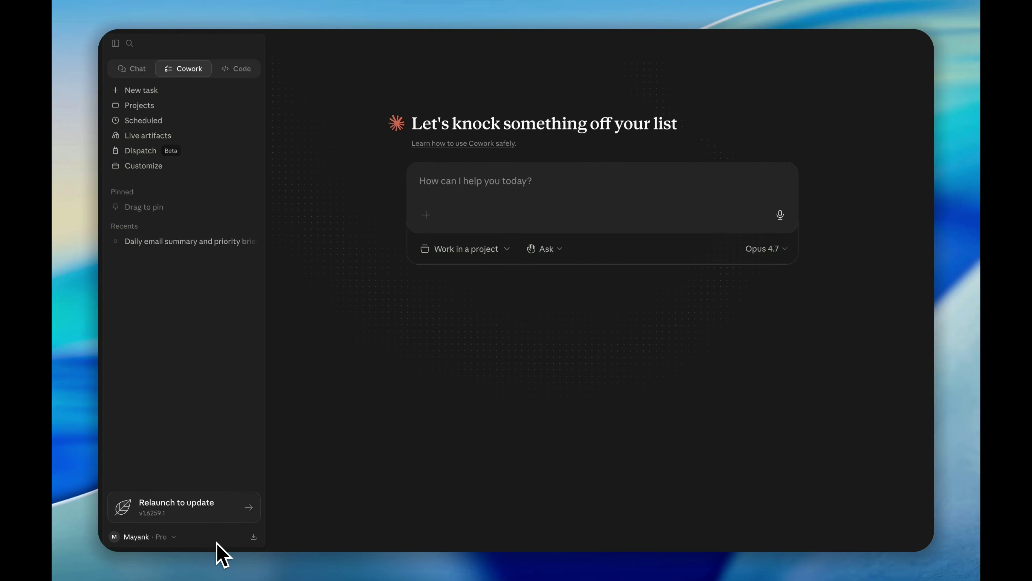
Step: Open the Connectors settings and browse the directory of available connectors
click(183, 536)
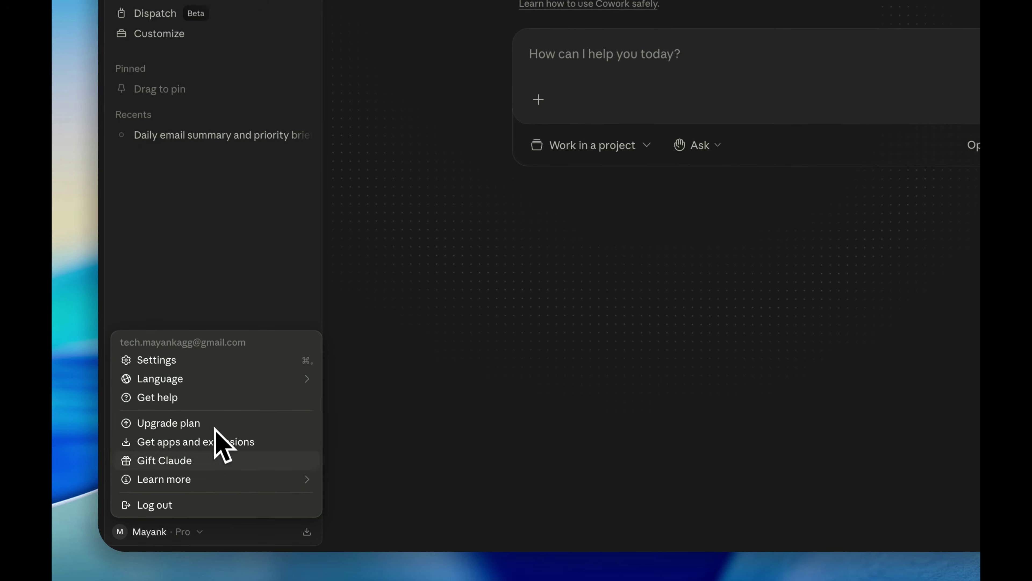
click(206, 357)
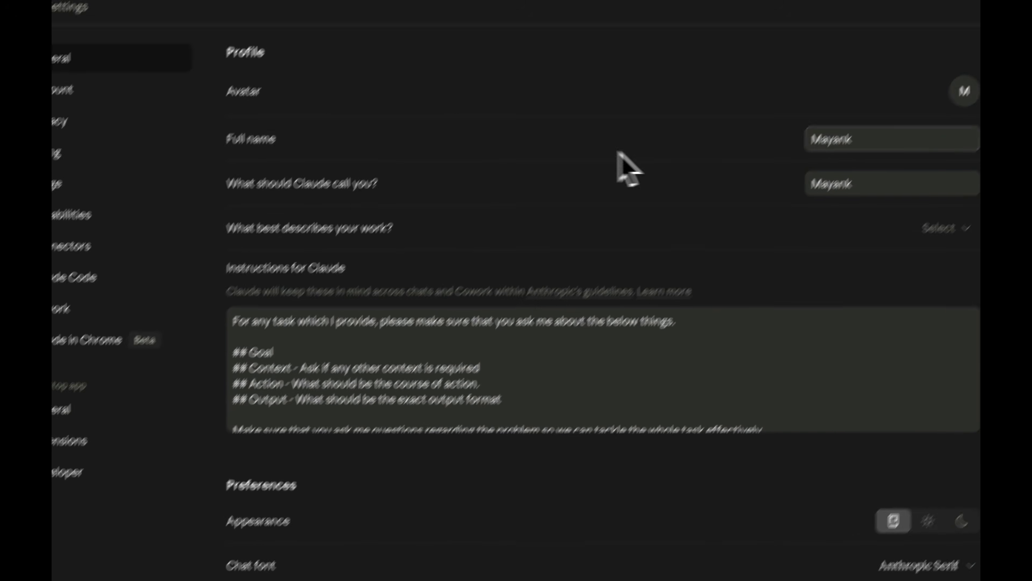
click(81, 246)
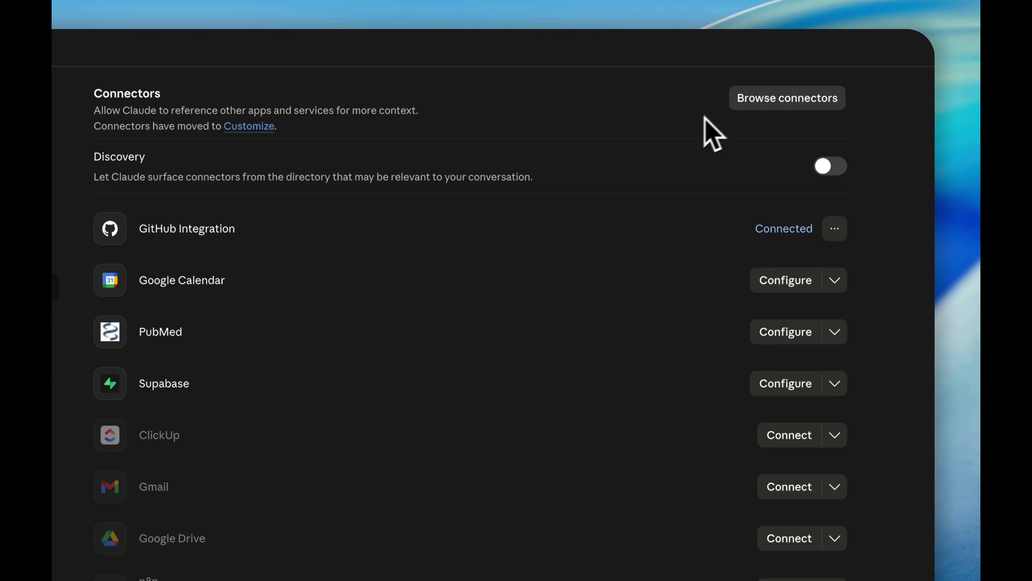
click(751, 99)
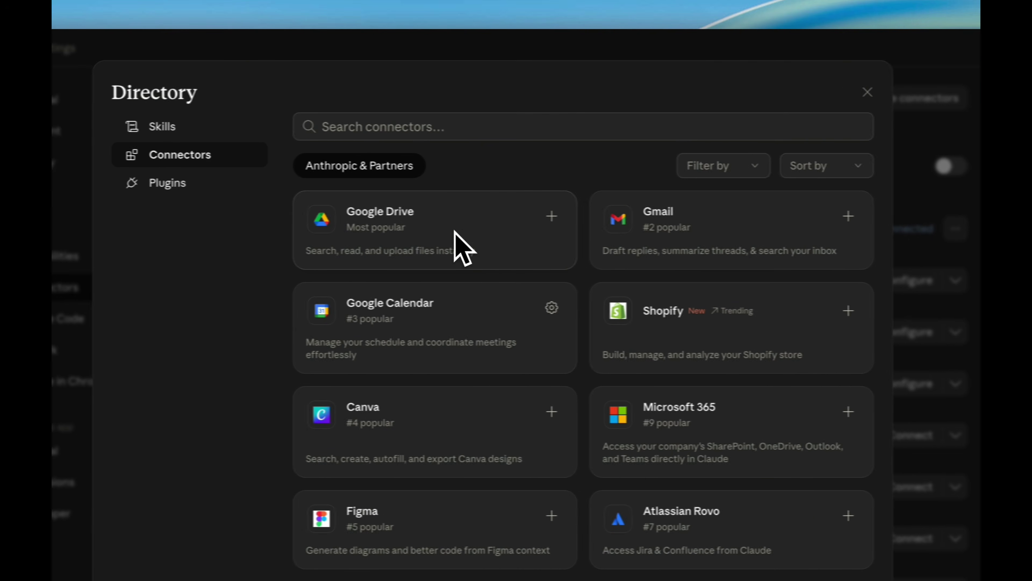
Step: Inspect the Google Drive and Canva connector details in the directory, returning to the connector list after each
click(510, 226)
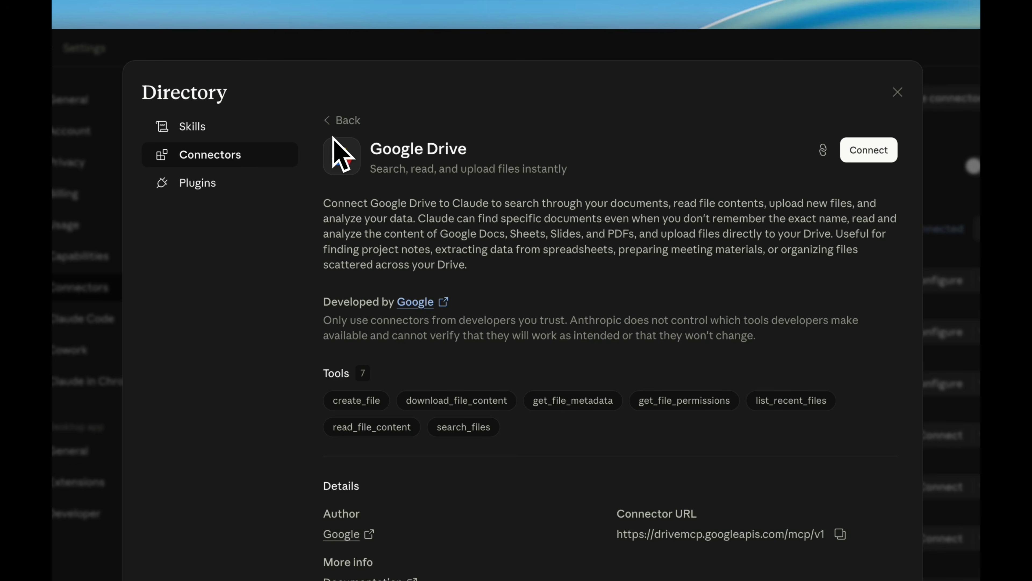
click(331, 122)
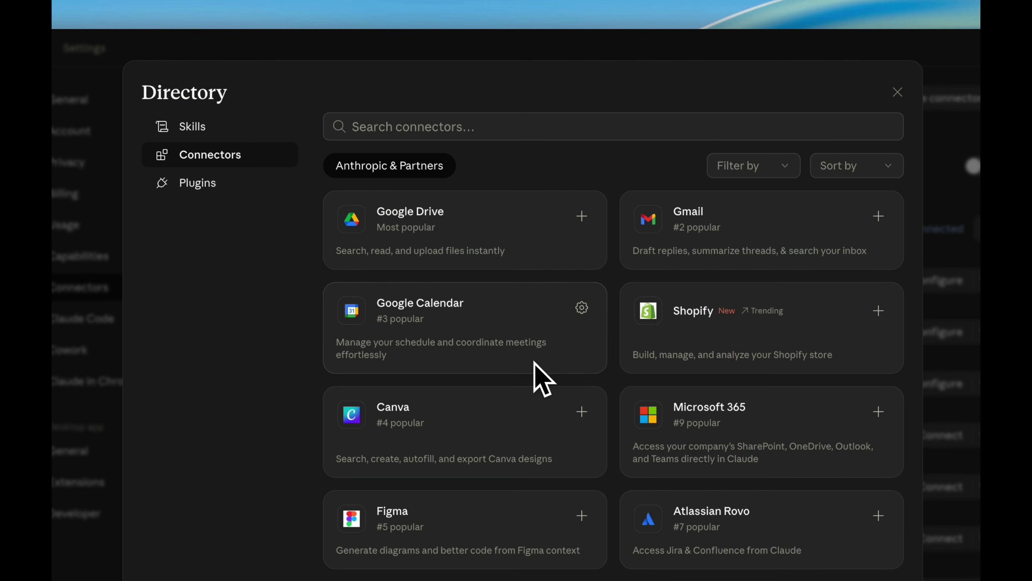
scroll(543, 382, down, 1)
click(536, 374)
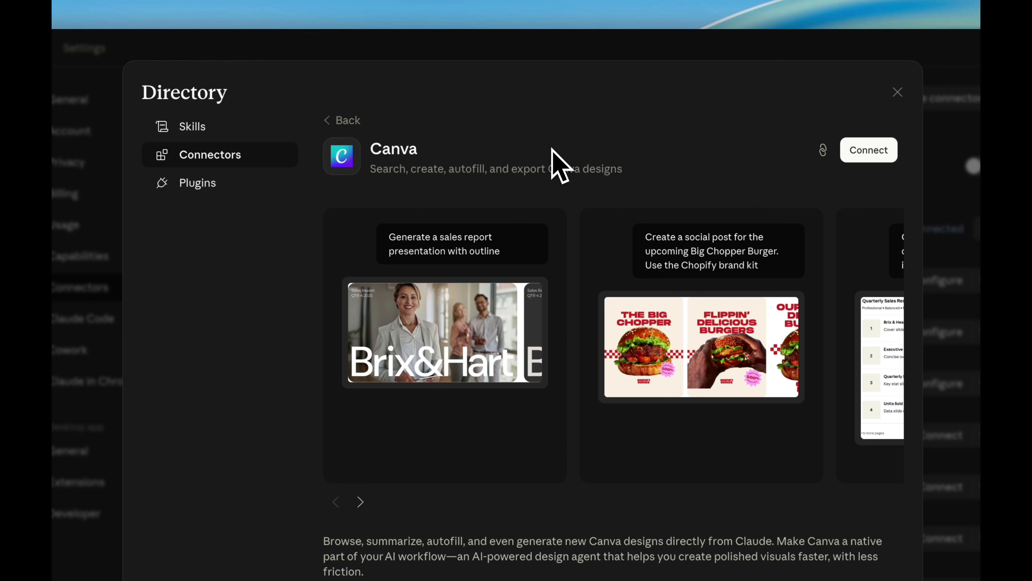
click(349, 120)
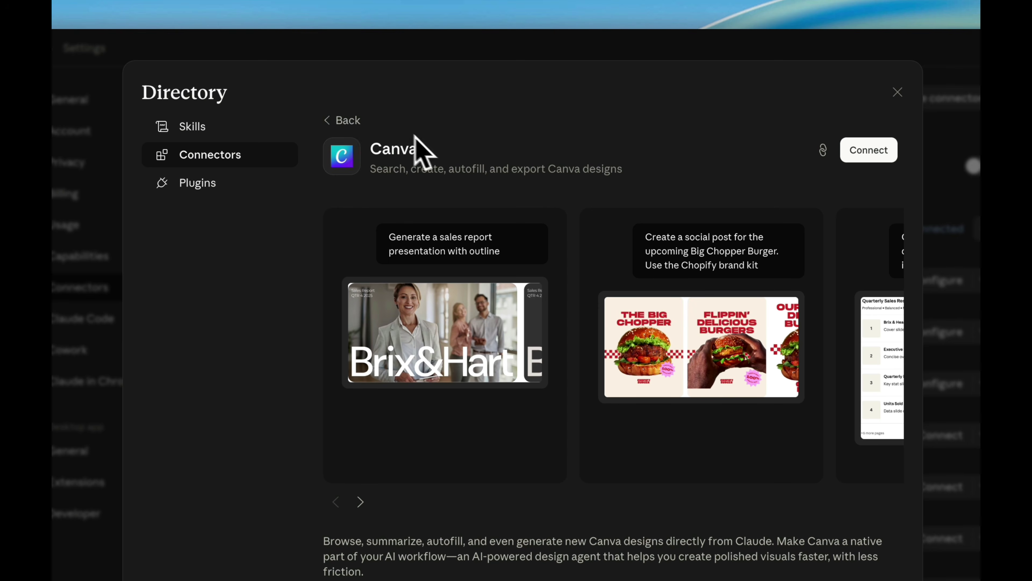
Step: Inspect the Microsoft 365 connector's description and tools, then return to the connector list
scroll(715, 397, down, 2)
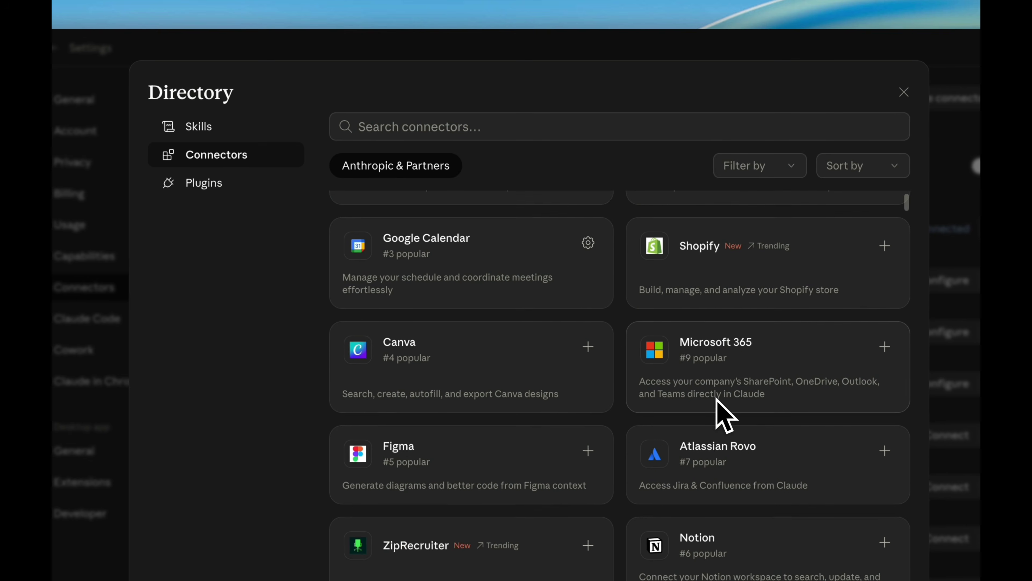
click(717, 407)
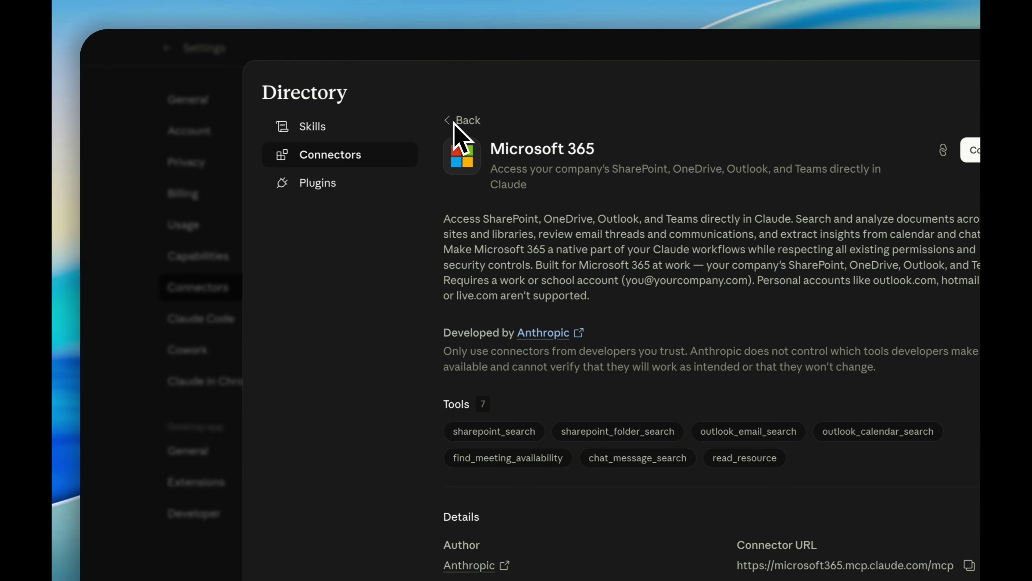
click(462, 122)
Step: Look through the further Anthropic & Partners connectors and open the Booking.com connector's details
scroll(589, 353, down, 2)
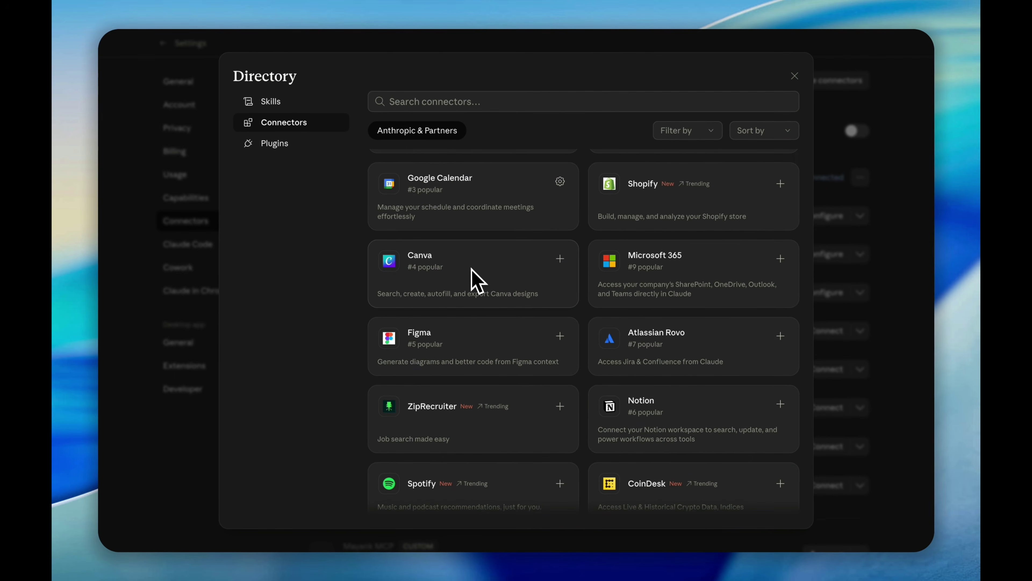
scroll(473, 270, down, 2)
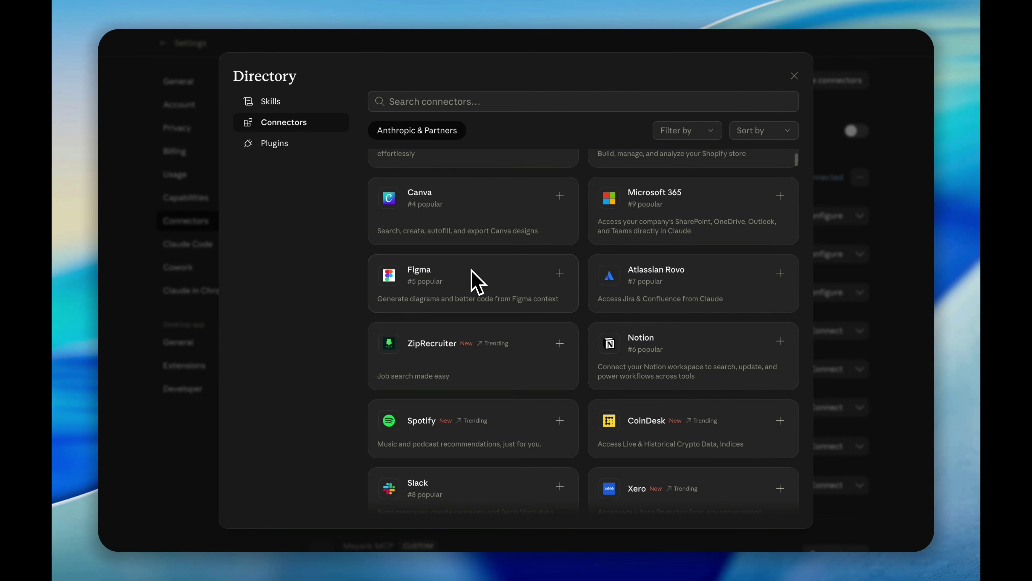
scroll(472, 270, down, 2)
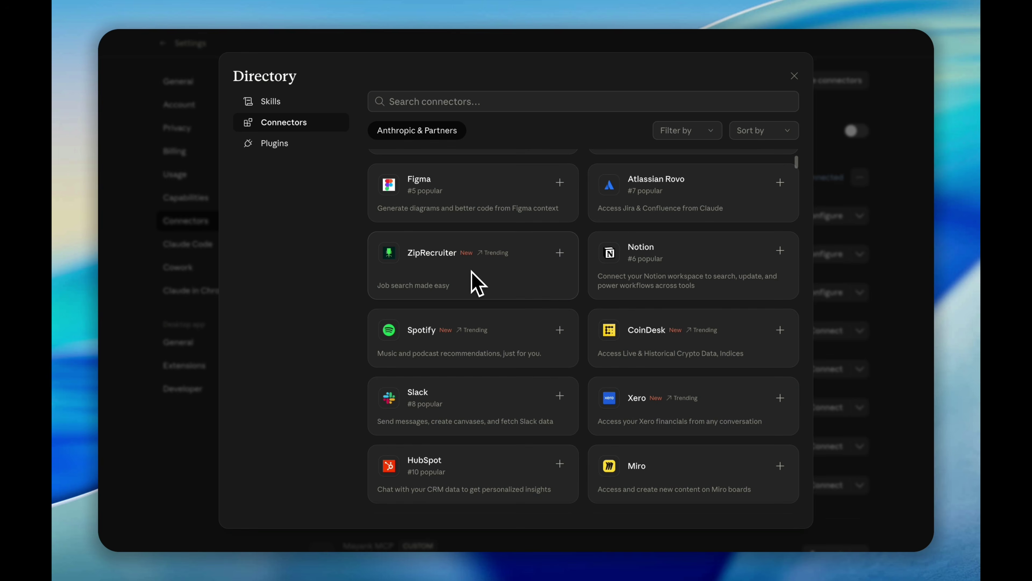
scroll(471, 271, down, 1)
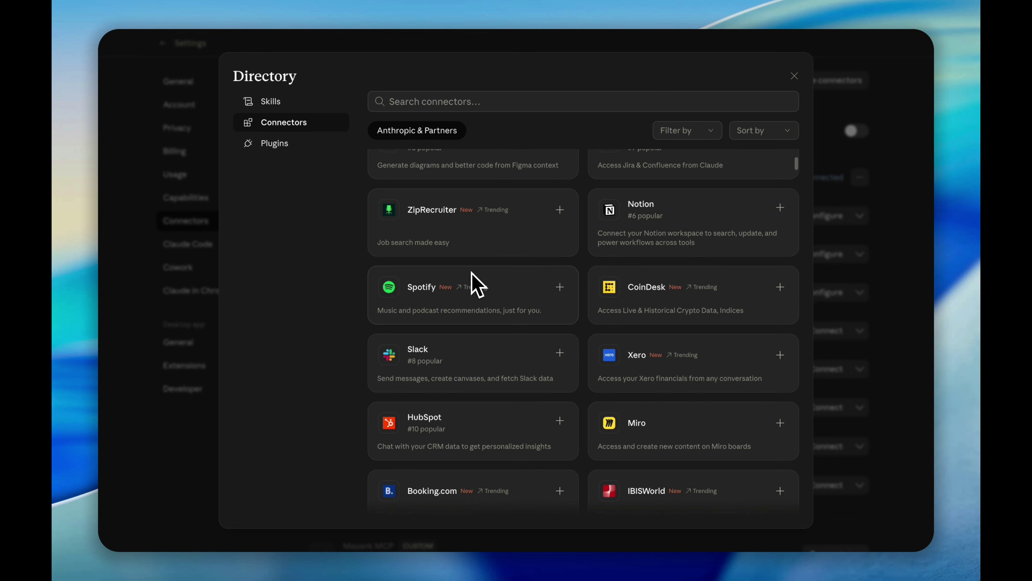
scroll(471, 272, down, 1)
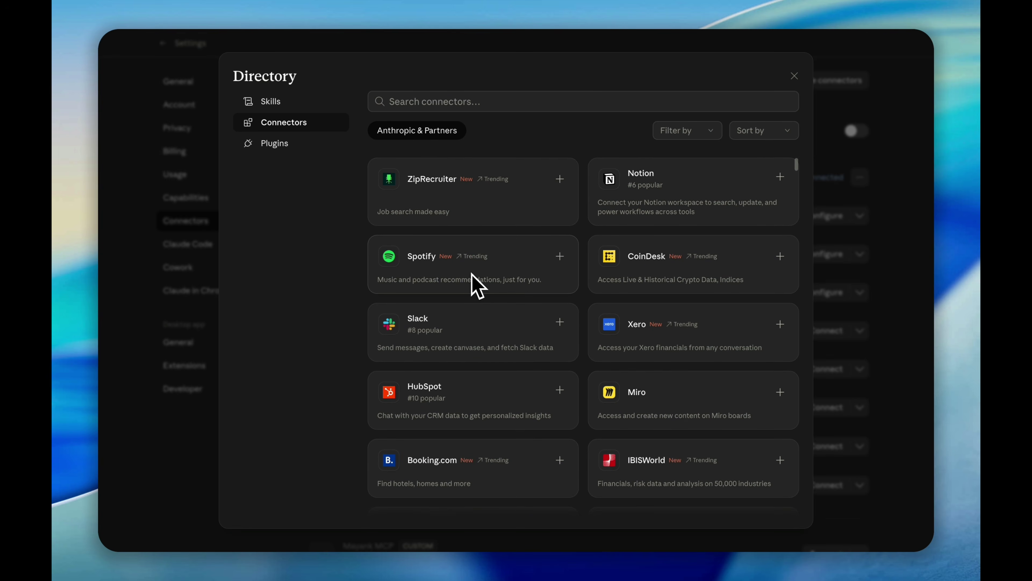
scroll(472, 272, down, 2)
scroll(472, 276, down, 2)
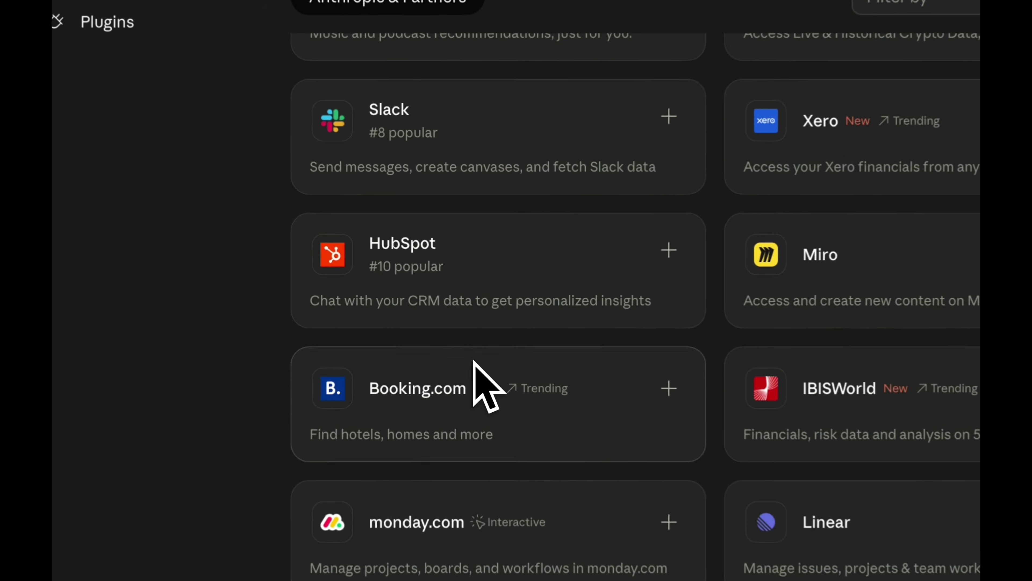
click(473, 362)
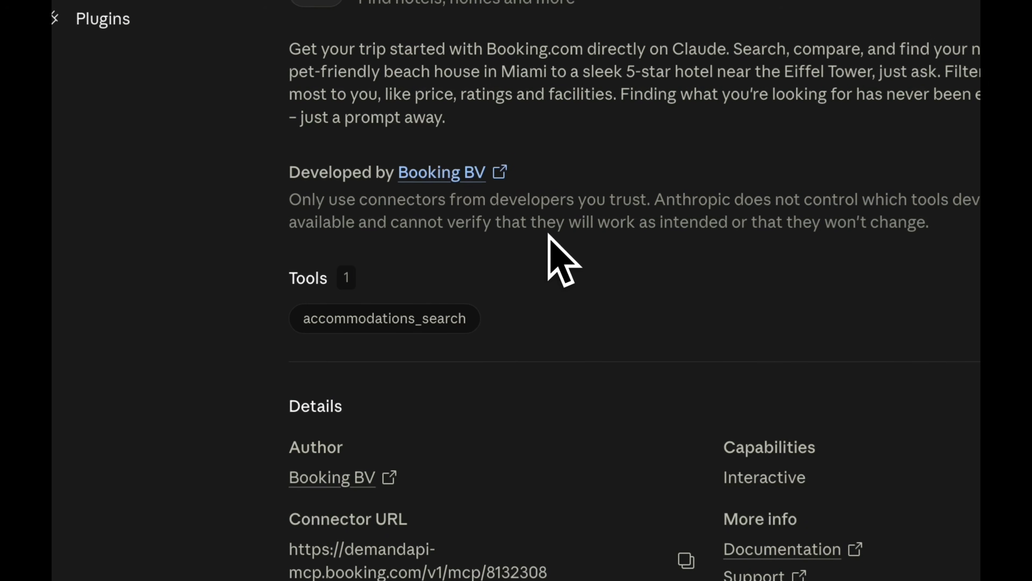